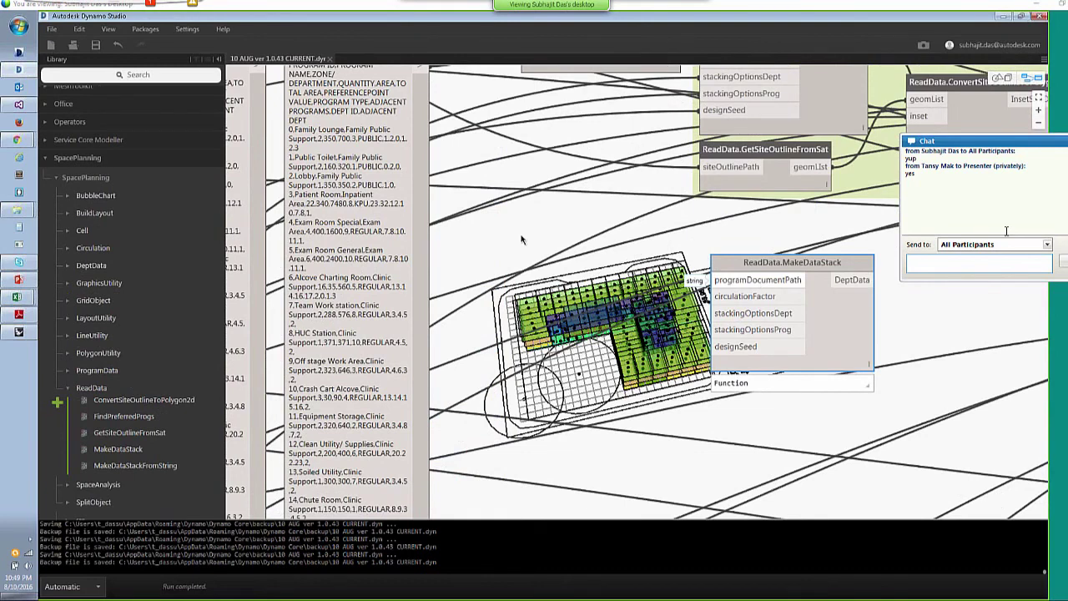
scroll(522, 239, up, 3)
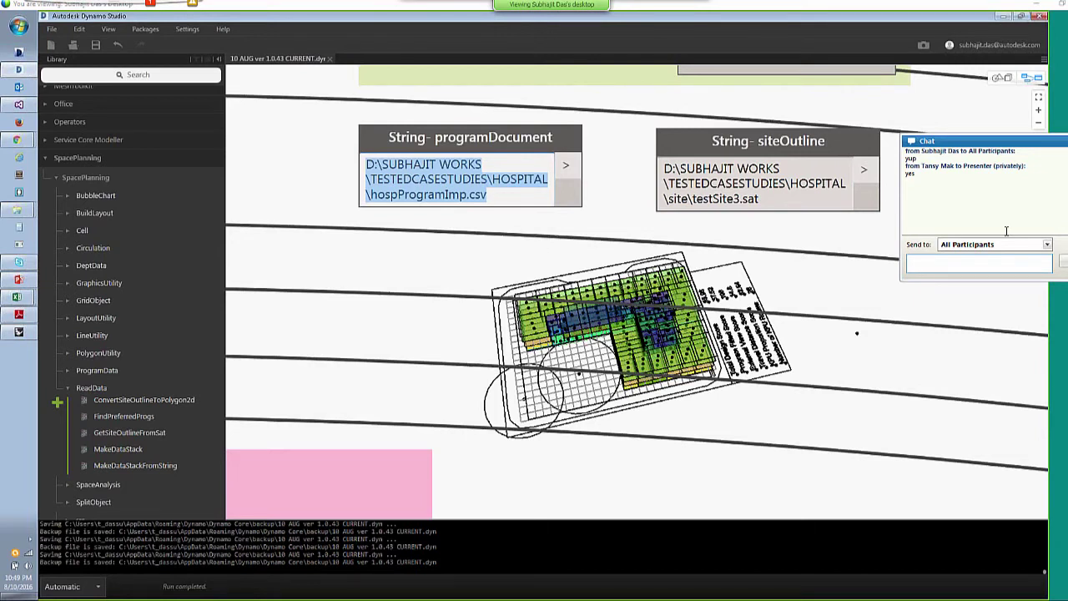
click(441, 255)
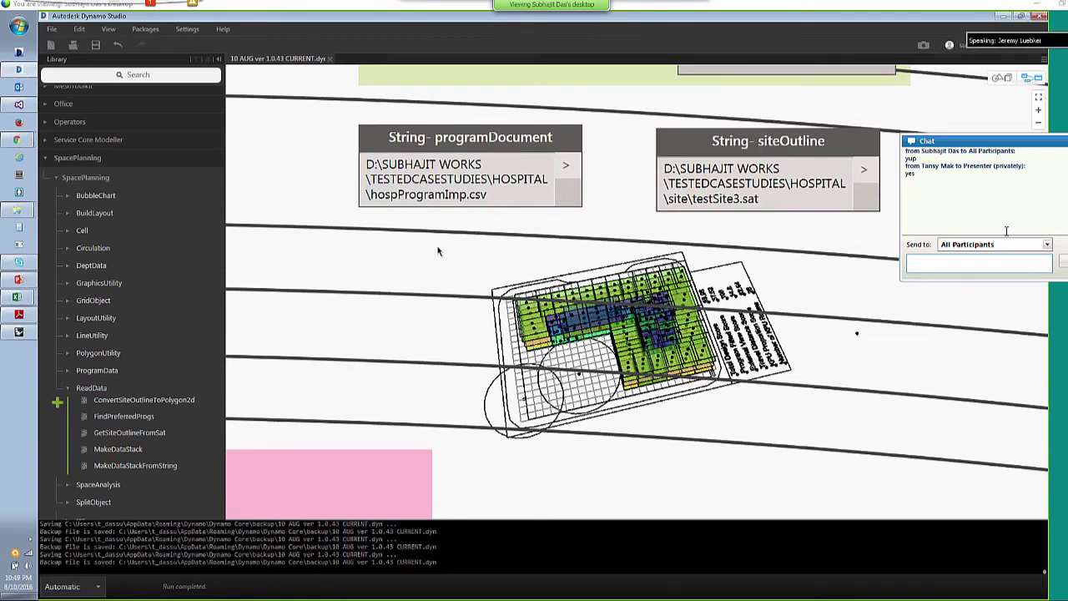
scroll(441, 250, down, 1)
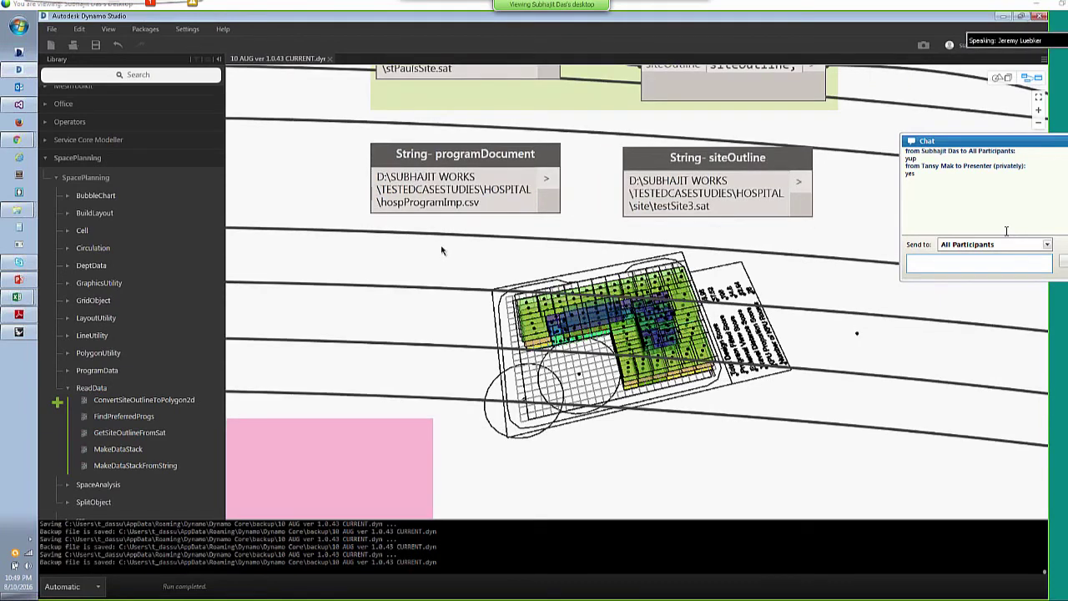
scroll(442, 251, down, 1)
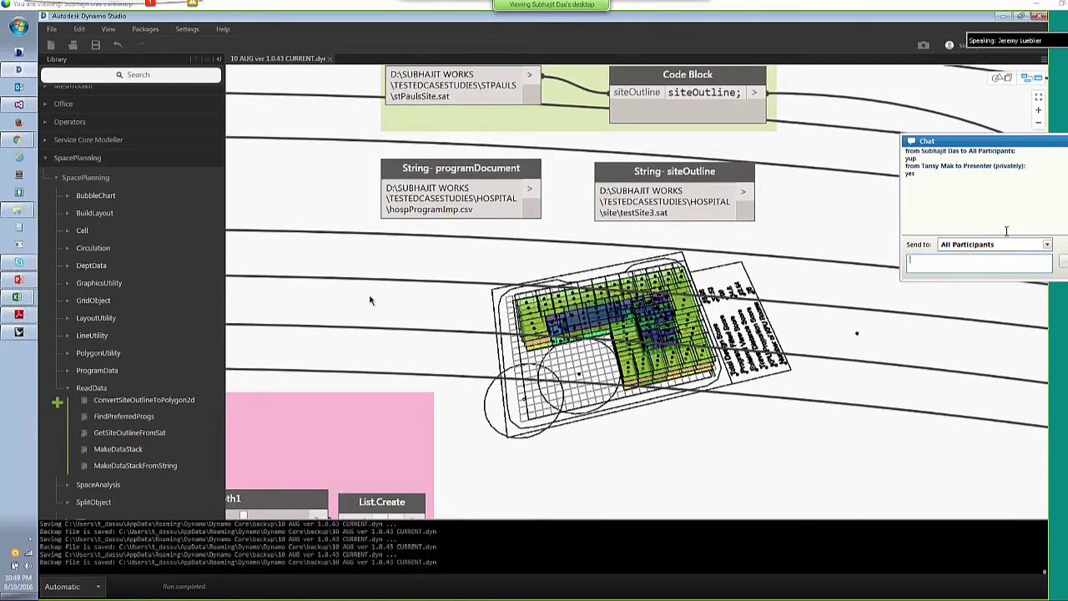
scroll(371, 301, down, 2)
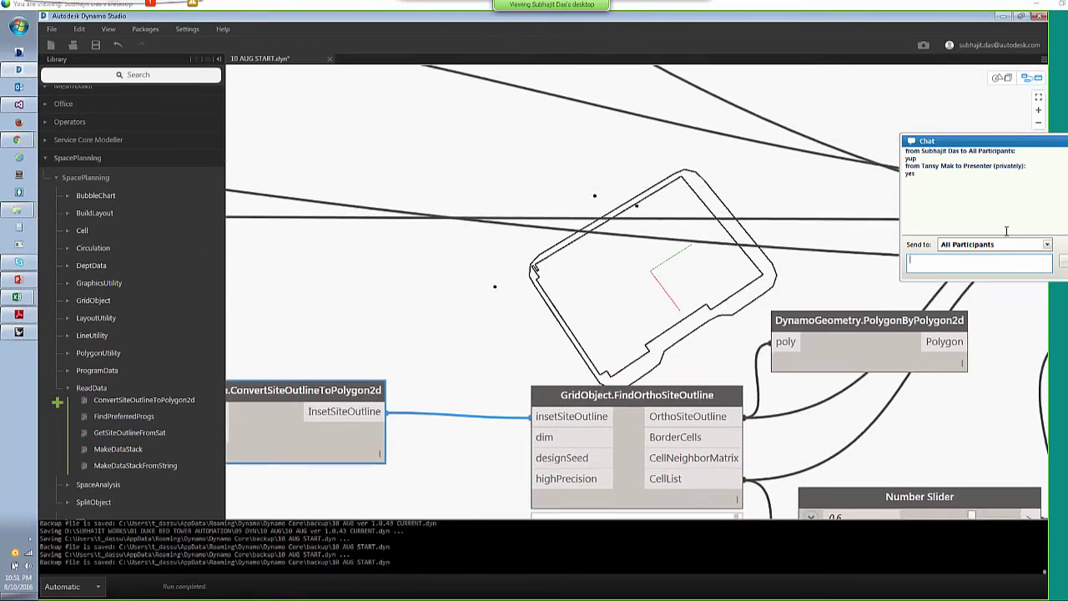
List the nodes available in the Cell category of the SpacePlanning library
click(68, 179)
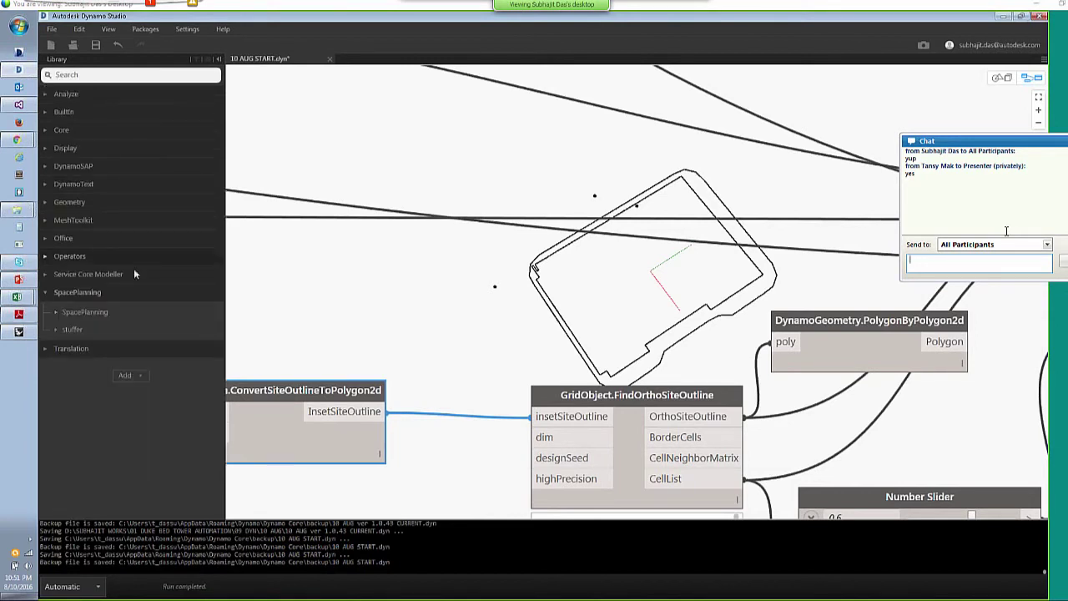
click(83, 311)
click(81, 230)
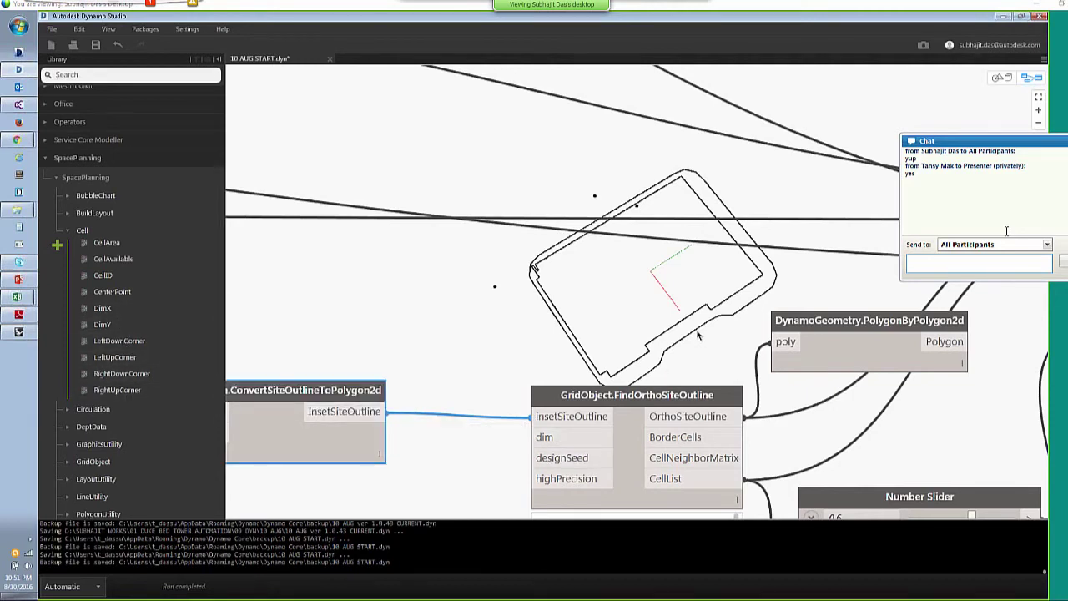
Turn on the geometry preview of the GridObject.MakeCellPolysFromCellObjects node fed by the FindOrthoSiteOutline cell list
middle_drag(672, 328, 642, 321)
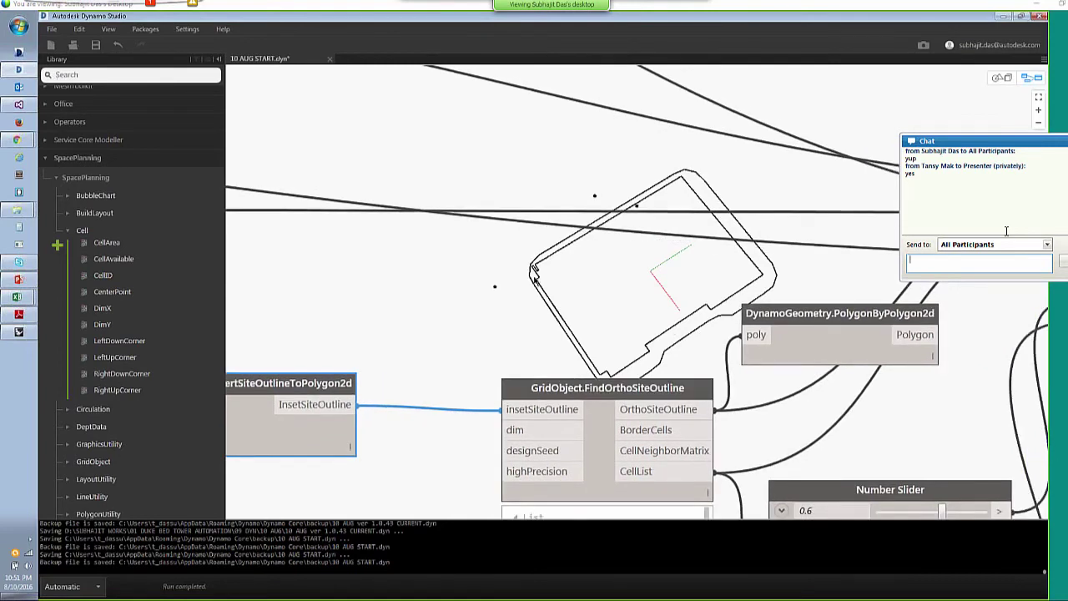
middle_drag(534, 279, 697, 387)
right_drag(696, 386, 647, 305)
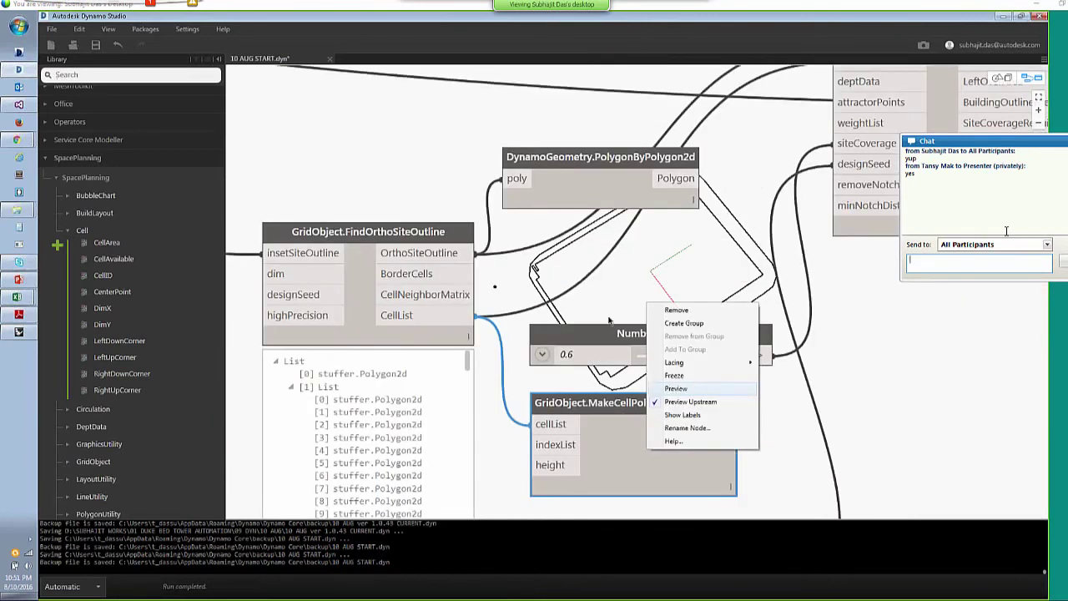
click(676, 388)
middle_drag(712, 276, 639, 321)
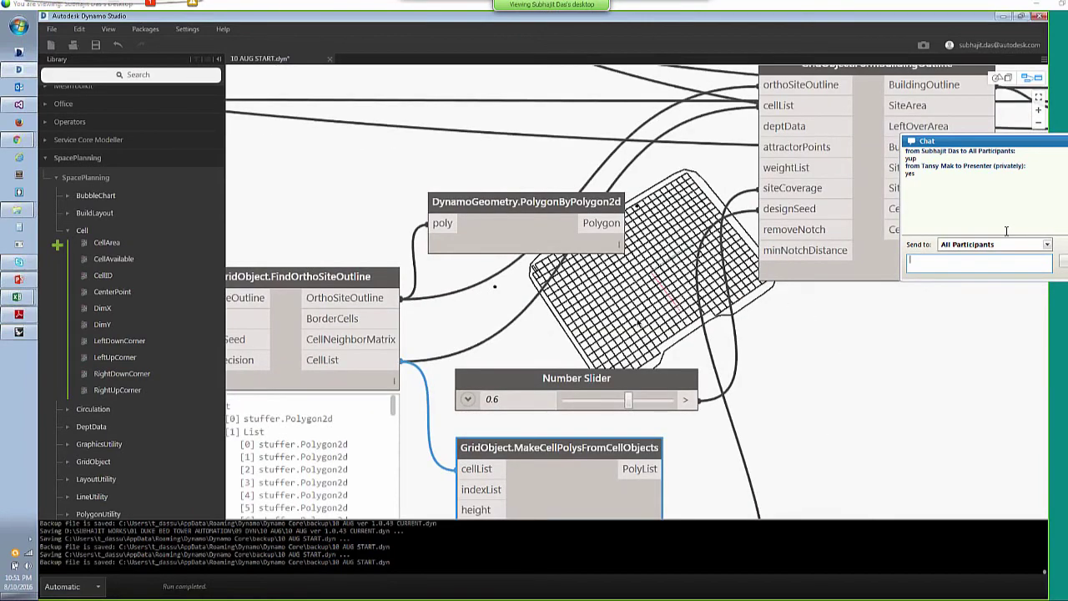
scroll(472, 371, down, 2)
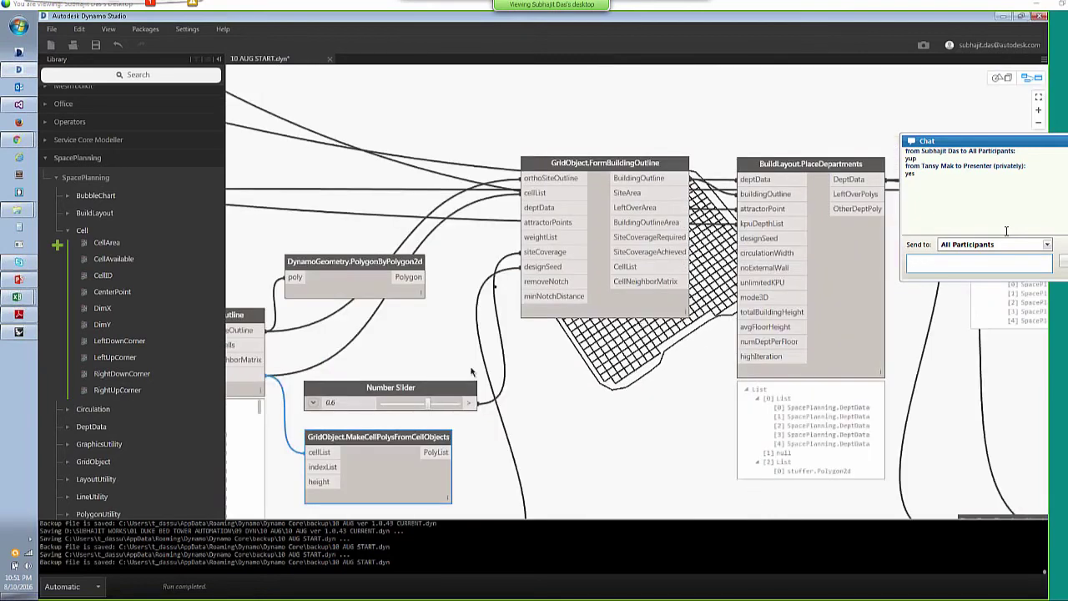
Move MakeCellPolysFromCellObjects above the FormBuildingOutline node and connect FormBuildingOutline's CellList output to its cellList input
key(ctrl+z)
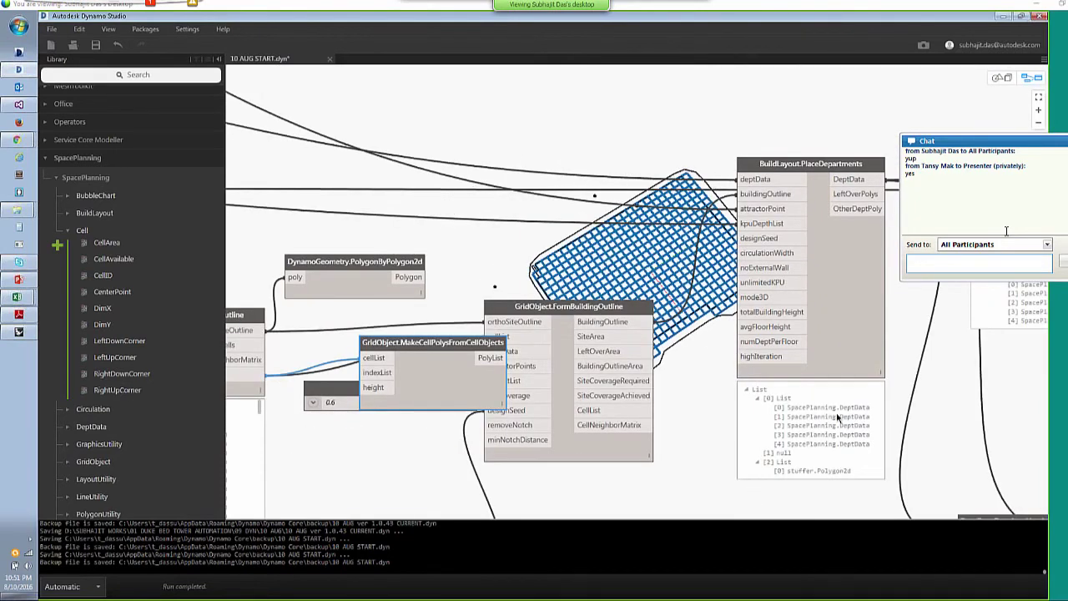
key(ctrl+z)
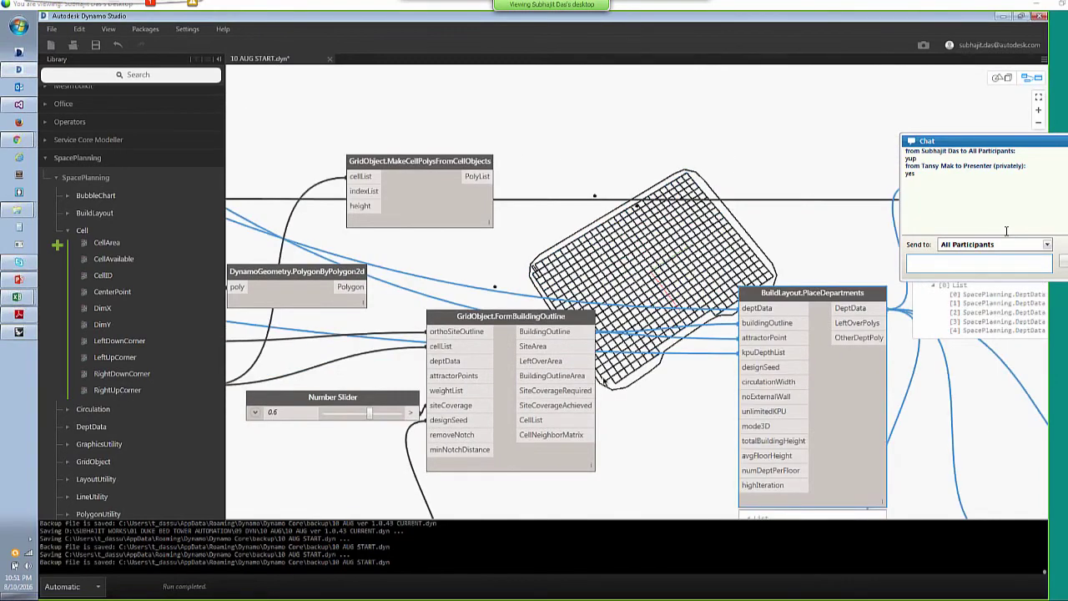
key(ctrl+z)
drag(451, 185, 594, 175)
drag(604, 405, 502, 151)
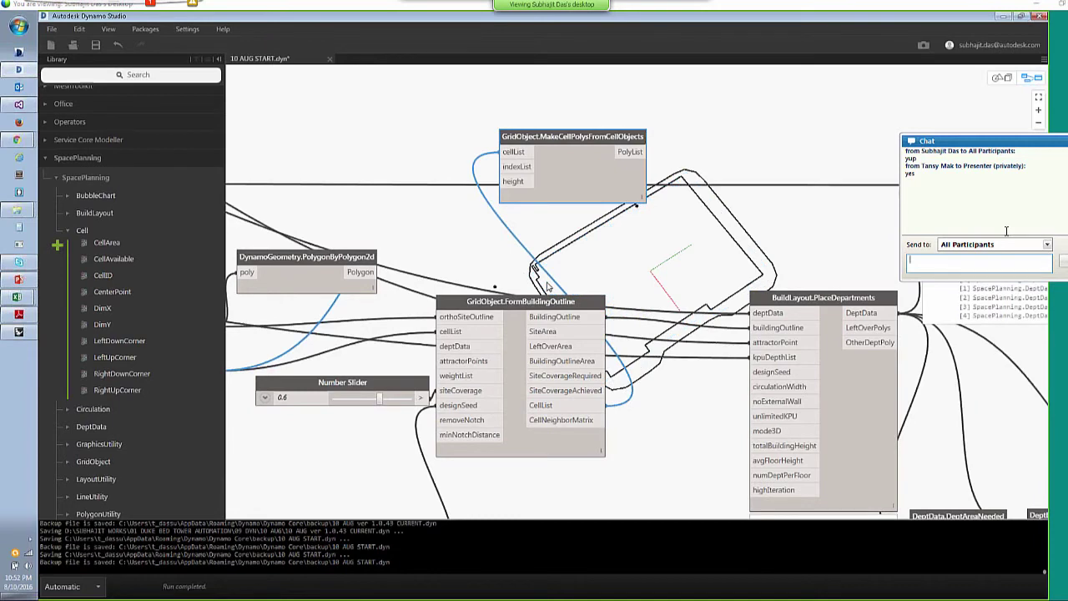
middle_drag(547, 286, 426, 320)
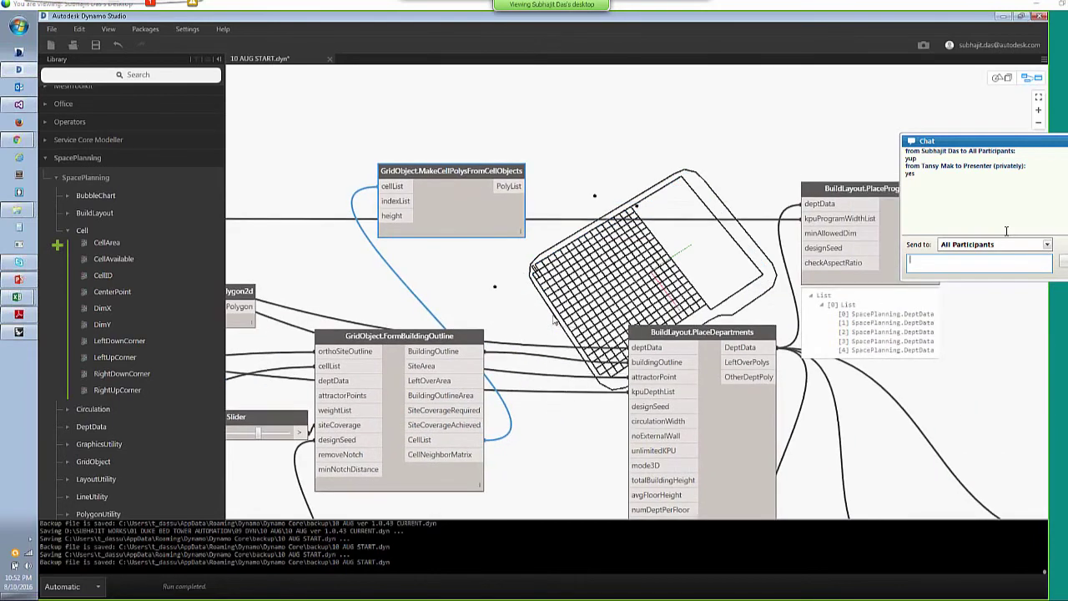
middle_drag(526, 301, 599, 290)
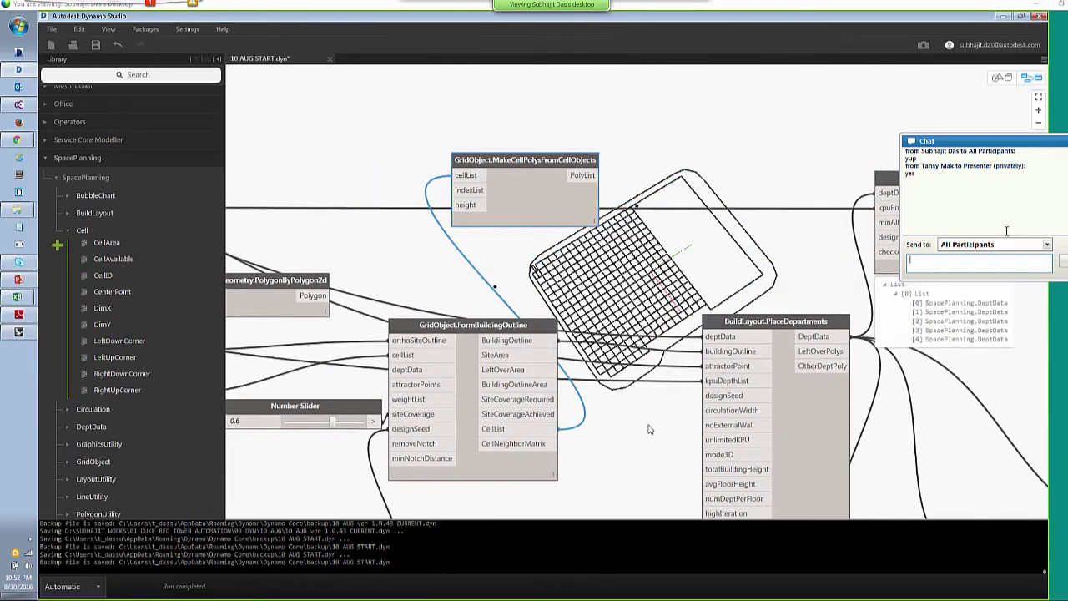
middle_drag(649, 429, 772, 422)
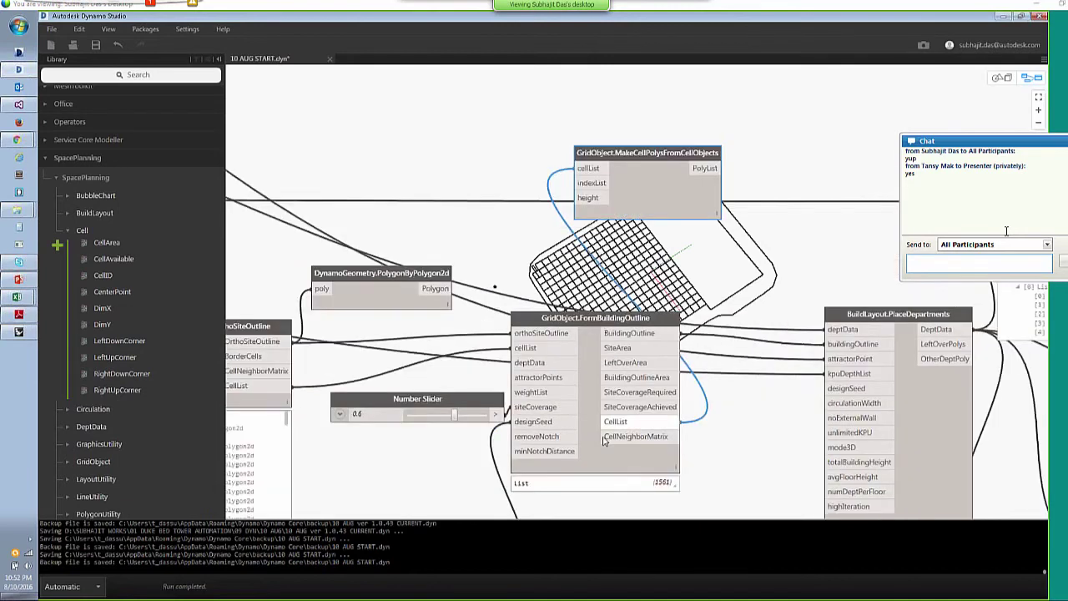
Rearrange the graph so that MakeCellPolysFromCellObjects sits to the right of the GridObject.FormBuildingOutline node
mouse_move(617, 389)
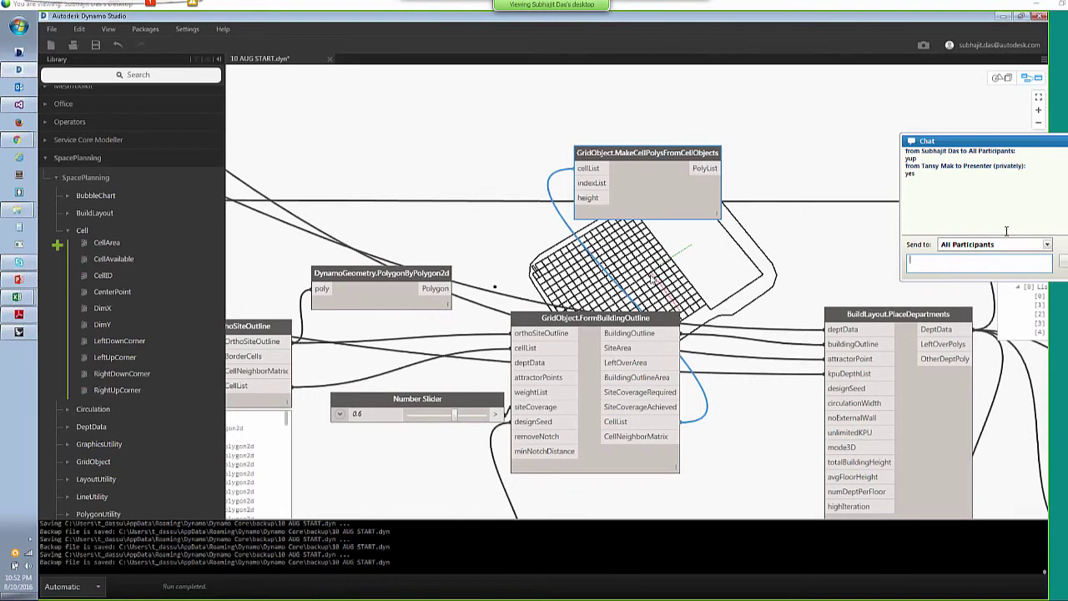
middle_drag(651, 322, 651, 325)
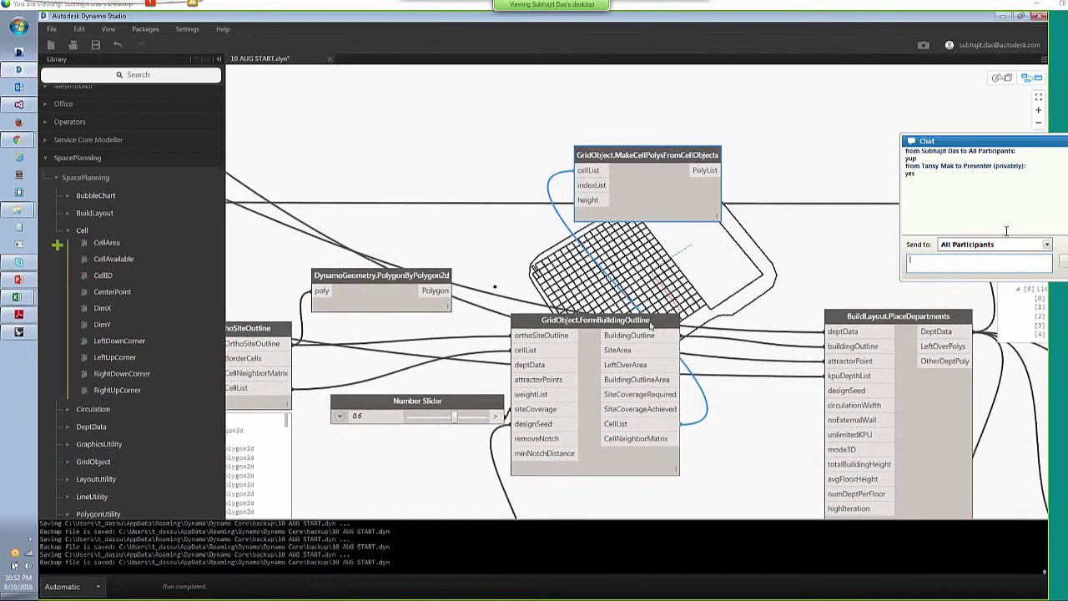
middle_drag(650, 326, 639, 393)
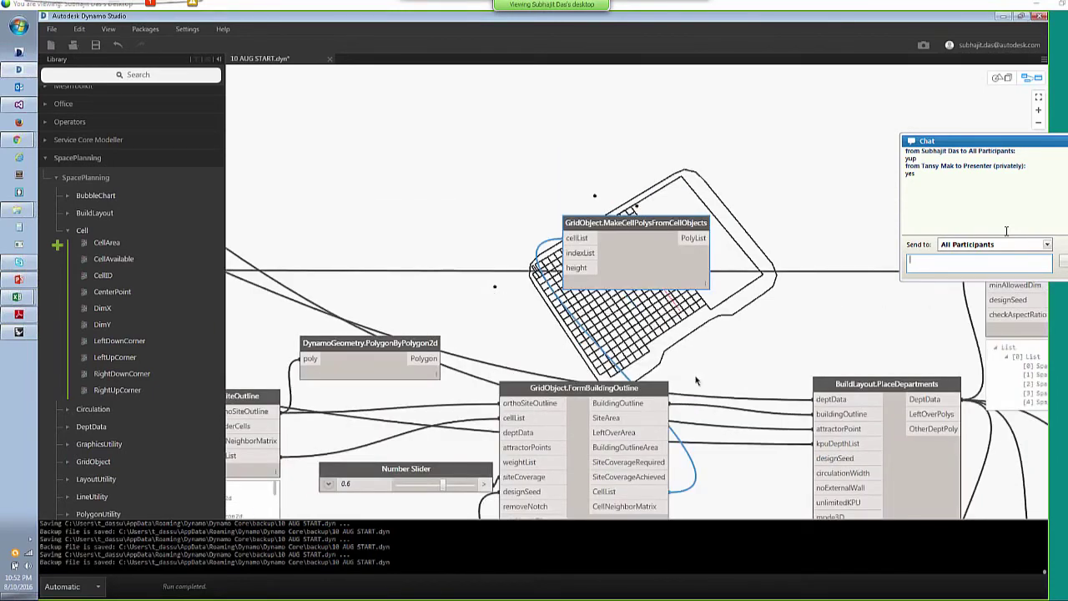
middle_drag(468, 415, 473, 343)
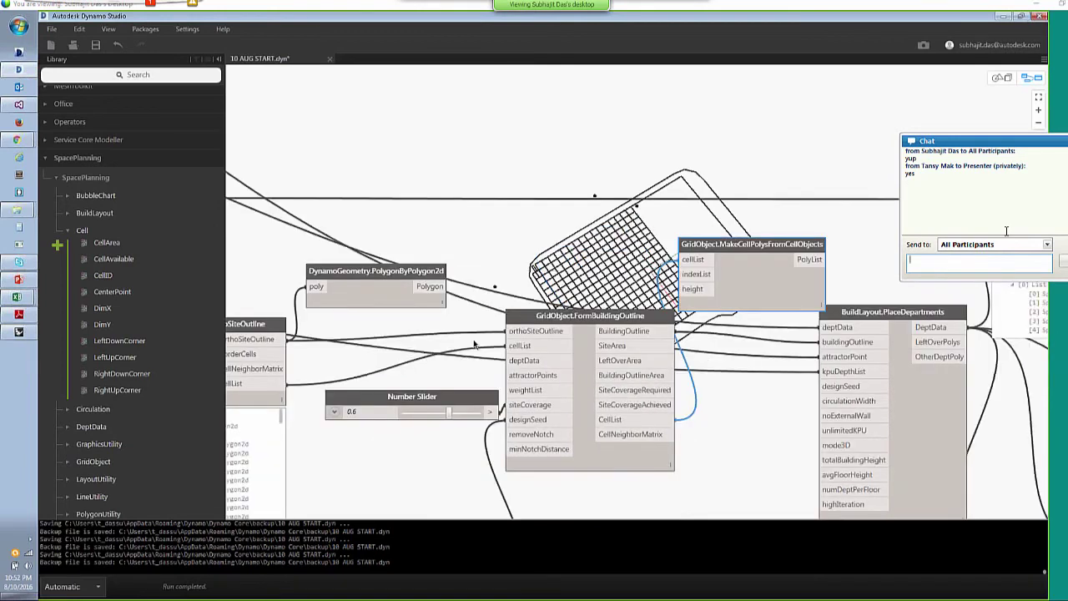
drag(590, 315, 585, 253)
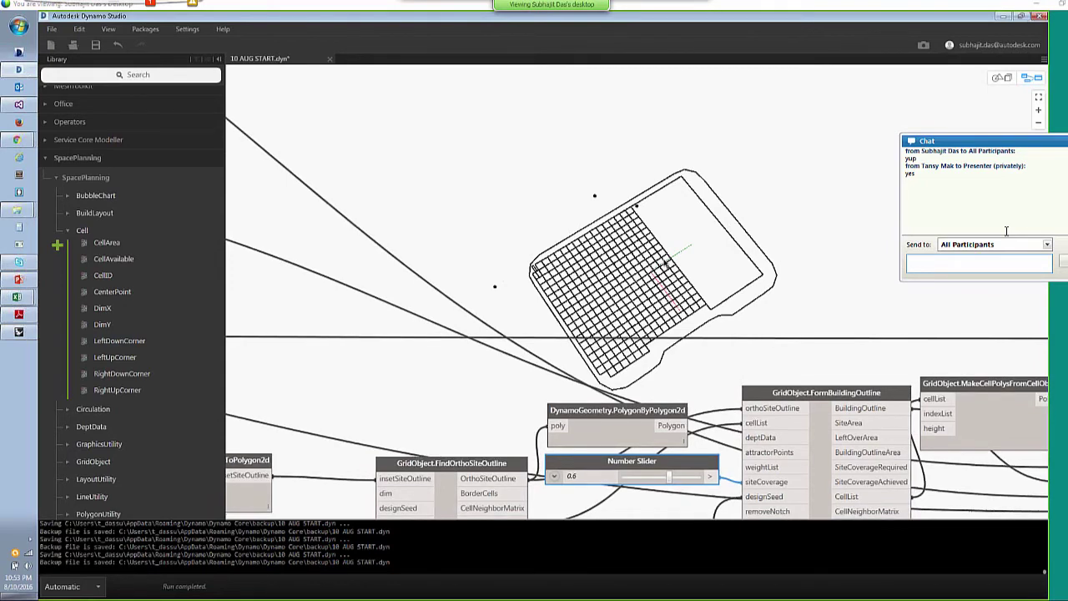
Move the 0.6 Number Slider and the PolygonByPolygon2d node lower, keeping them stacked between FindOrthoSiteOutline and FormBuildingOutline
middle_drag(505, 373, 511, 342)
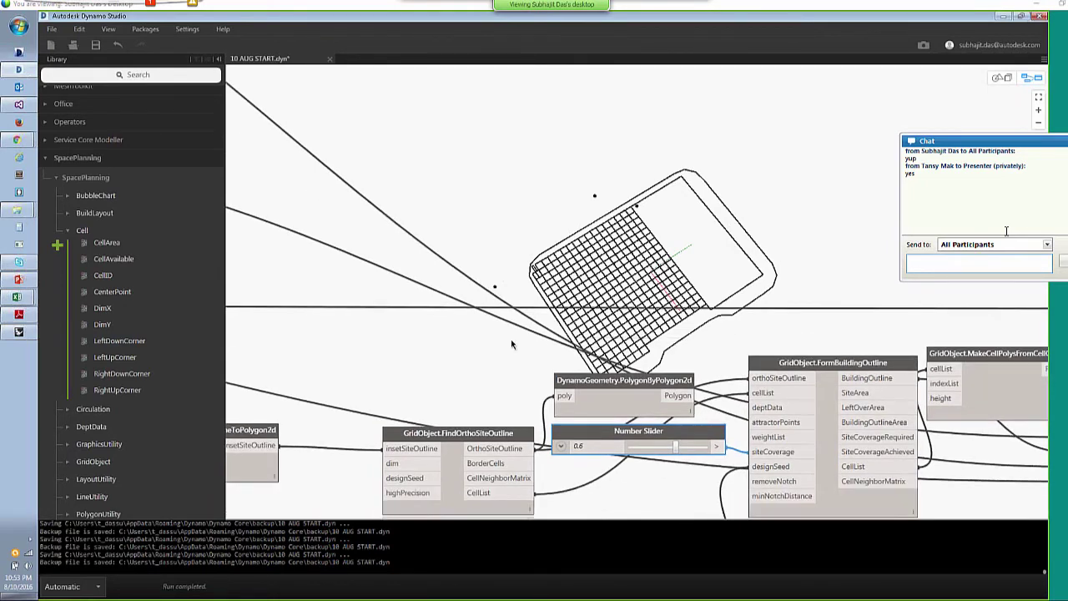
scroll(511, 343, down, 2)
scroll(666, 334, up, 2)
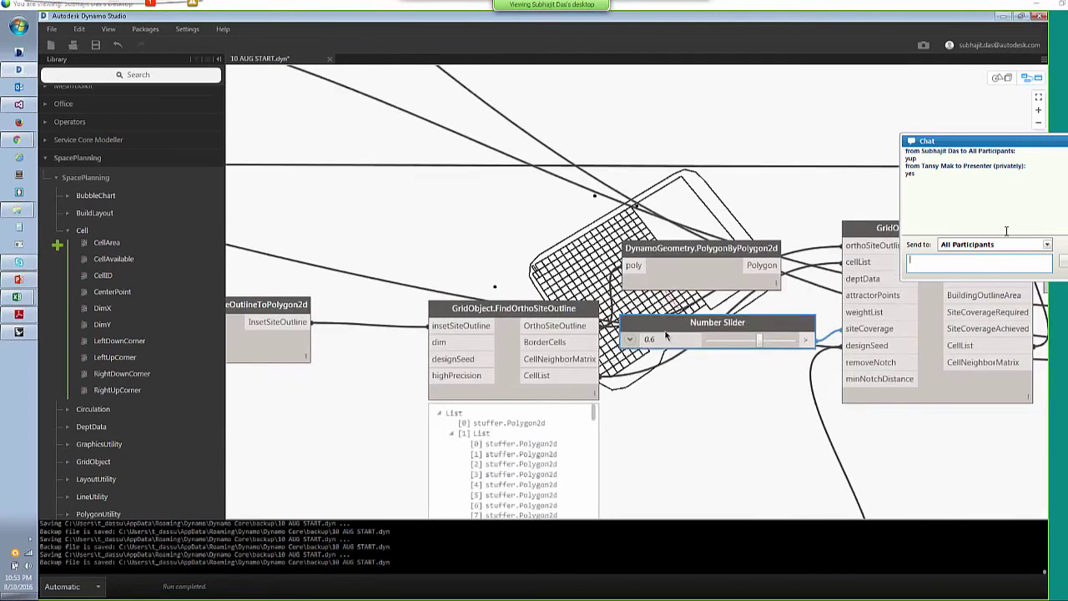
drag(651, 265, 664, 384)
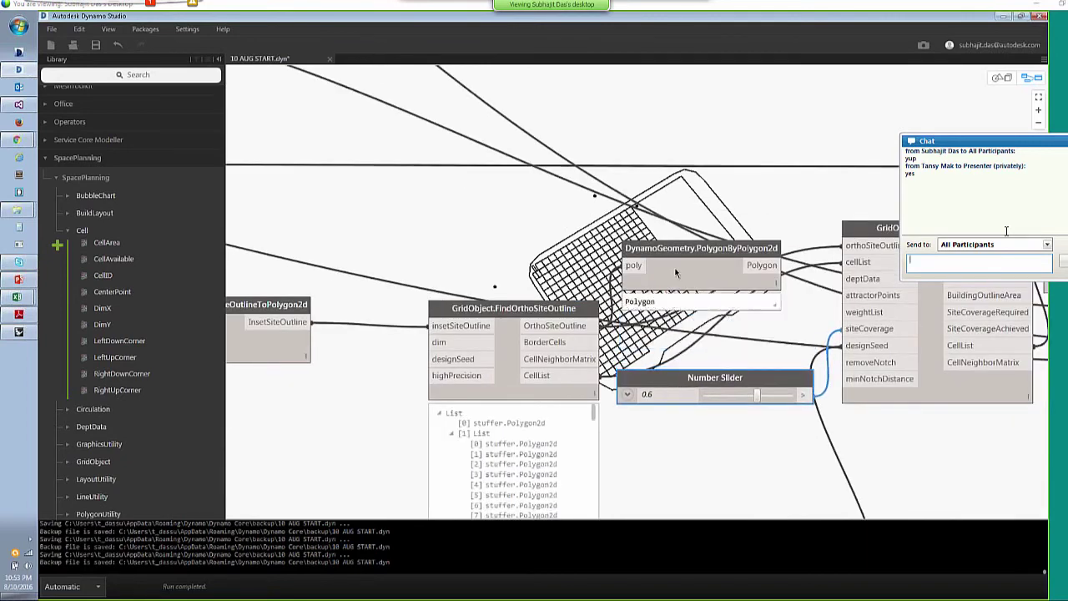
drag(676, 272, 668, 340)
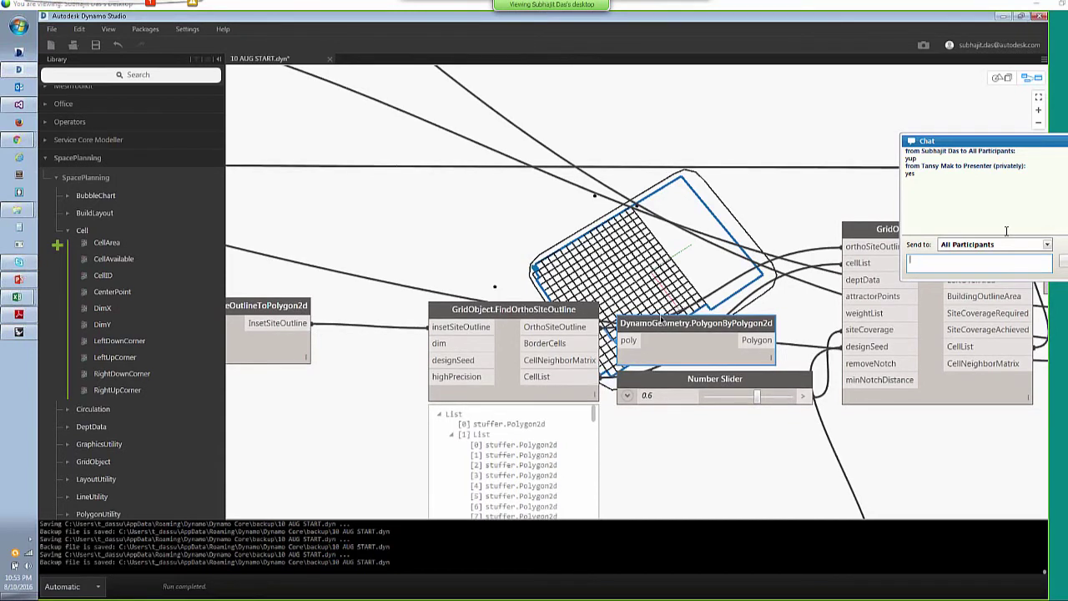
middle_drag(687, 252, 659, 330)
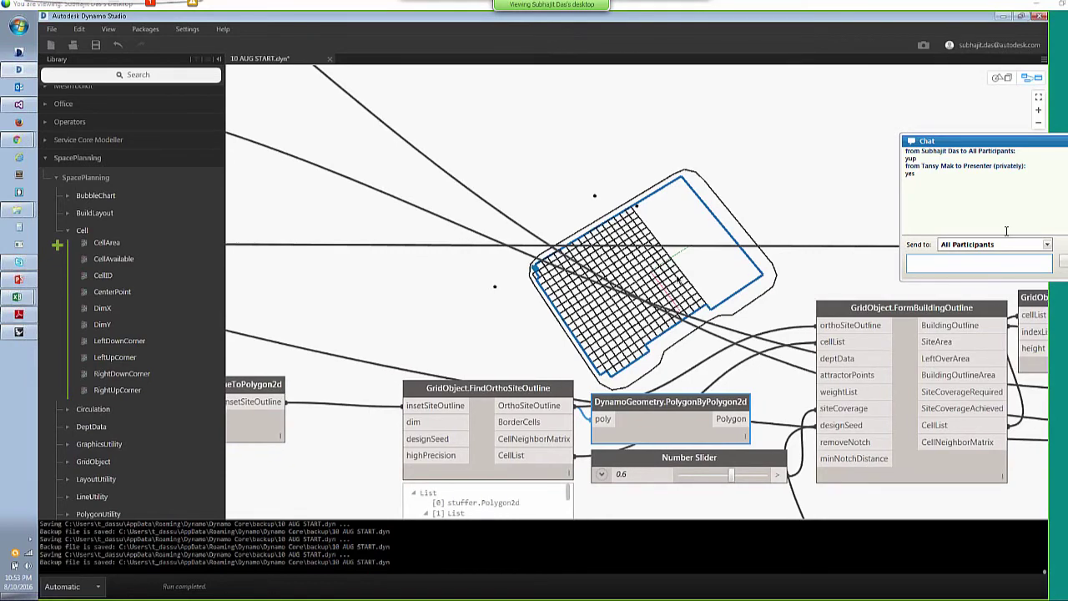
Connect the Boolean node to the highPrecision input of GridObject.FindOrthoSiteOutline and set it to False
middle_drag(542, 397, 631, 392)
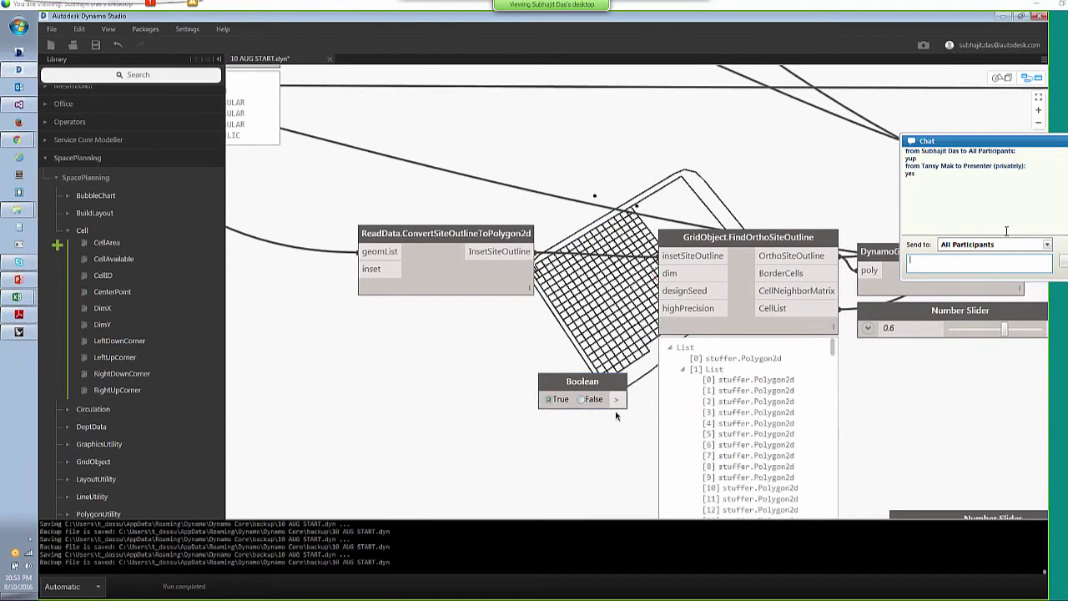
drag(658, 344, 664, 307)
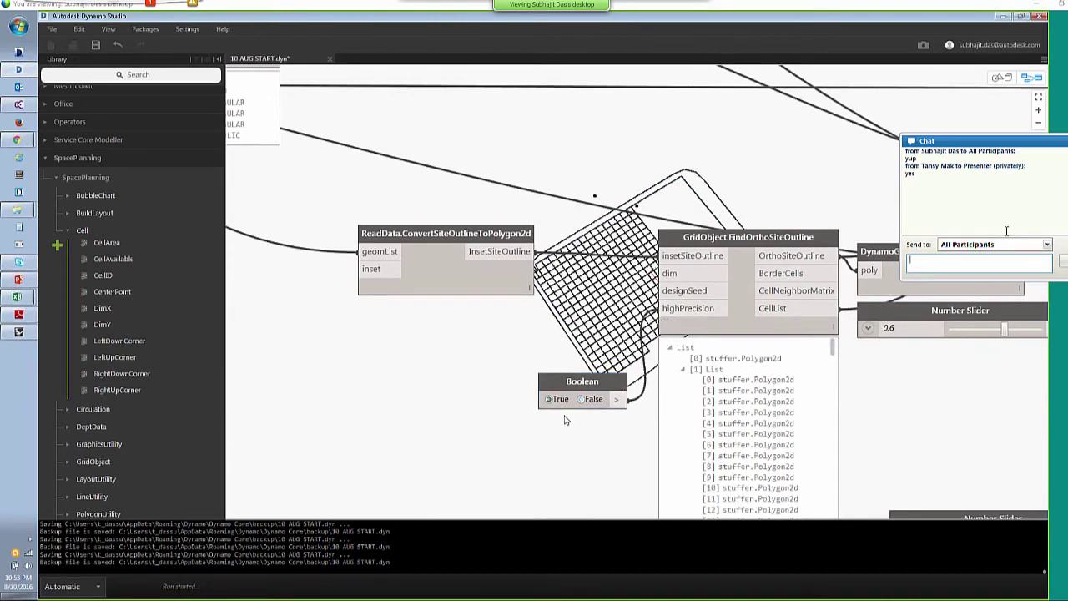
middle_drag(656, 156, 661, 233)
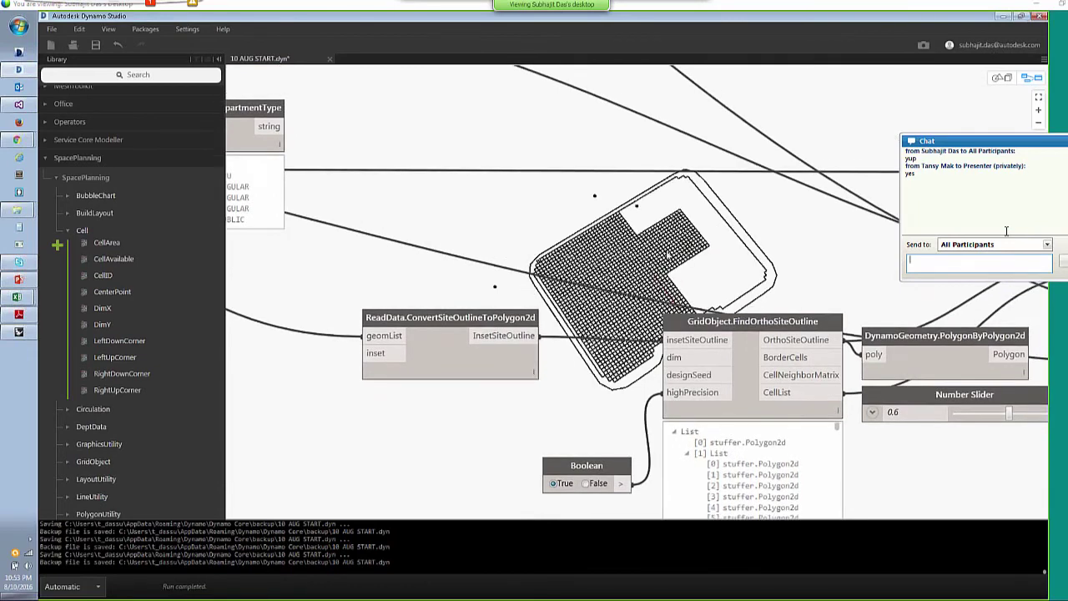
click(597, 477)
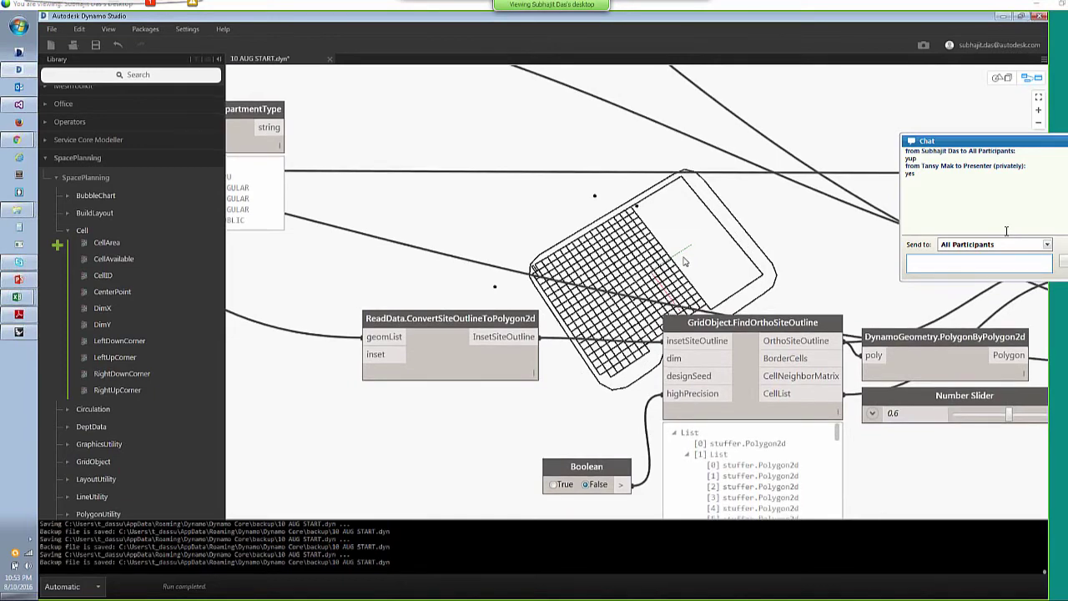
click(691, 373)
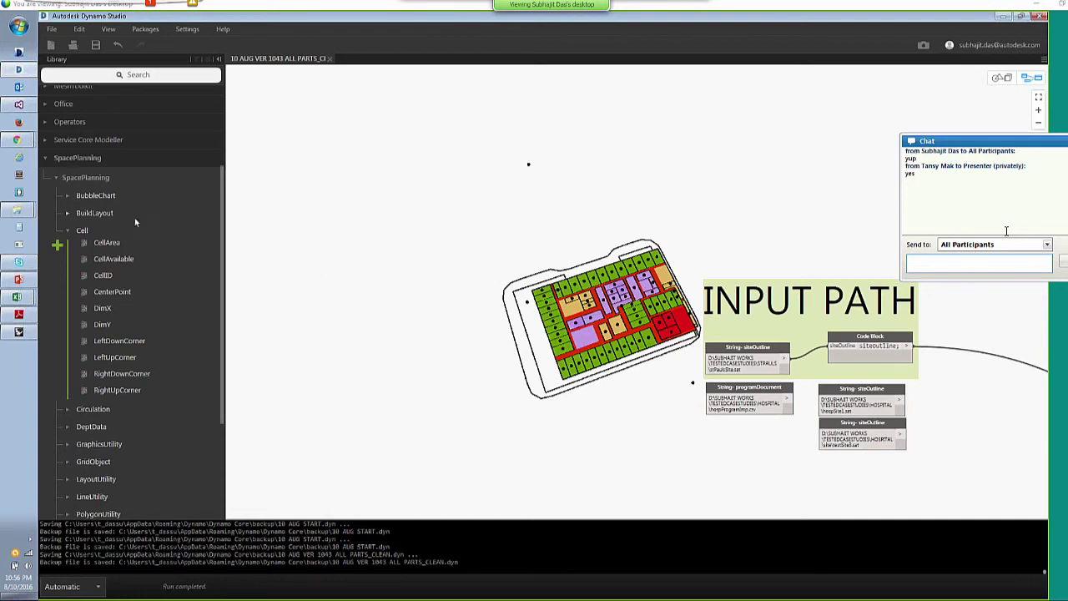
Place the CoreGeometry + PointExtraction node from the Service Core Modeller library into the graph
click(98, 177)
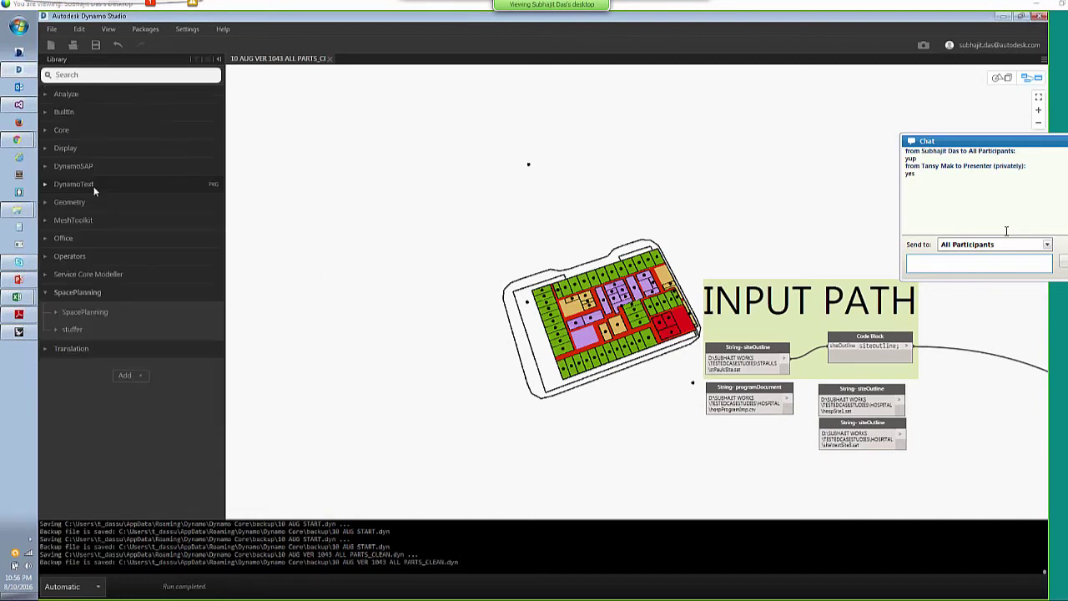
click(87, 275)
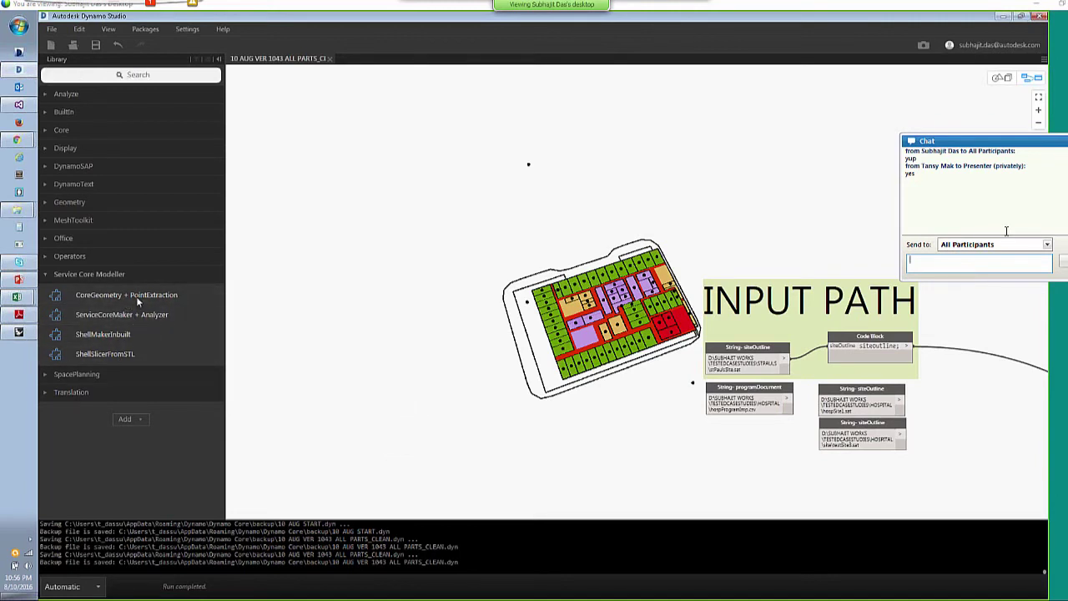
click(136, 296)
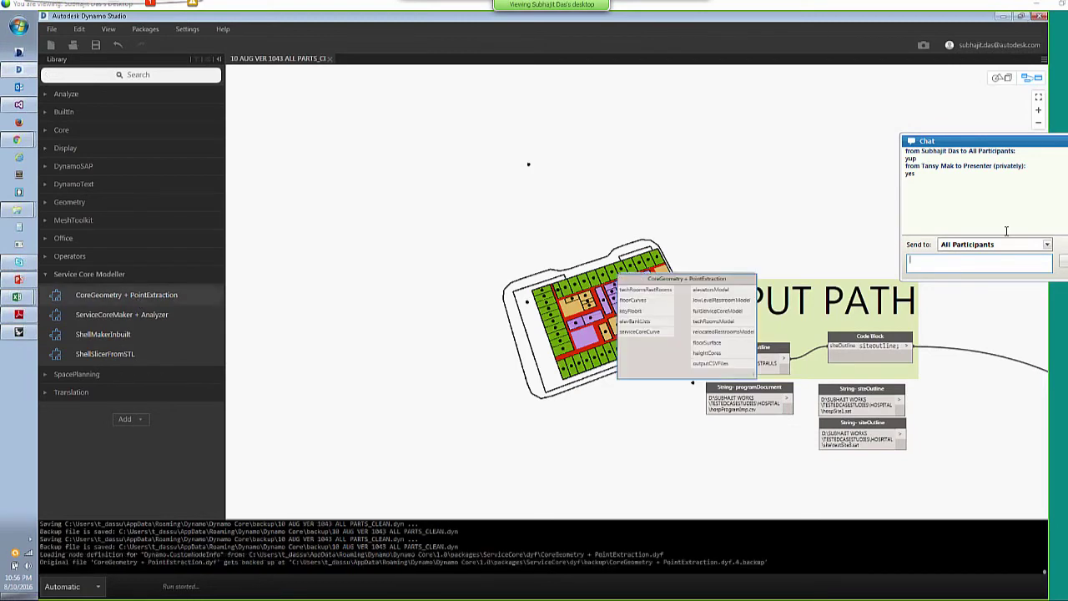
scroll(683, 372, up, 3)
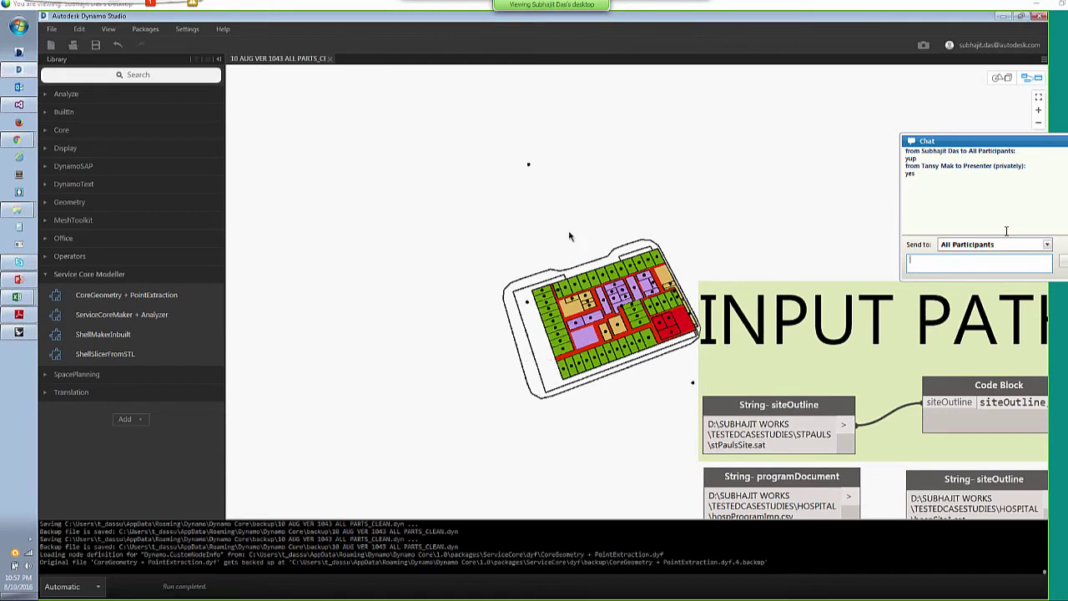
scroll(568, 238, down, 1)
scroll(565, 239, down, 1)
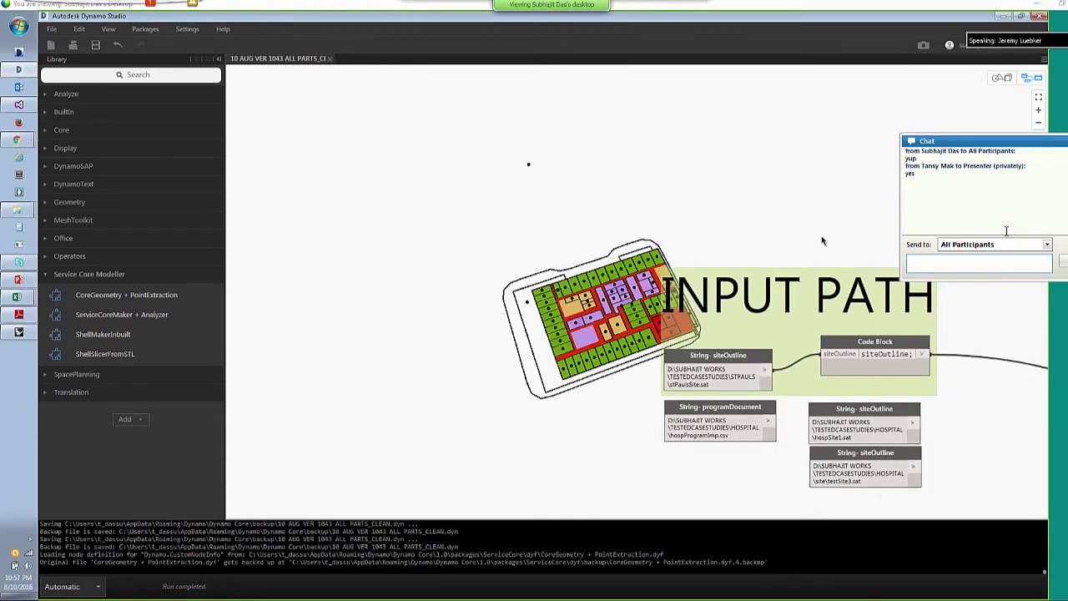
scroll(821, 241, down, 1)
middle_drag(806, 277, 796, 280)
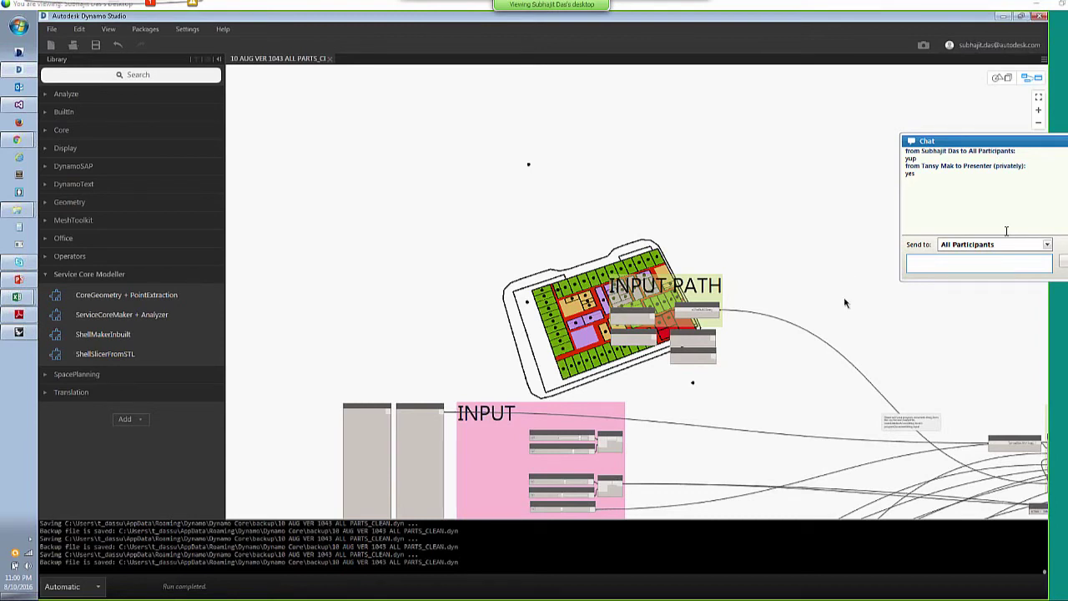
In the ATTRACTOR POINTS group, set the radius slider of the first attractor circle to 78
scroll(845, 303, down, 2)
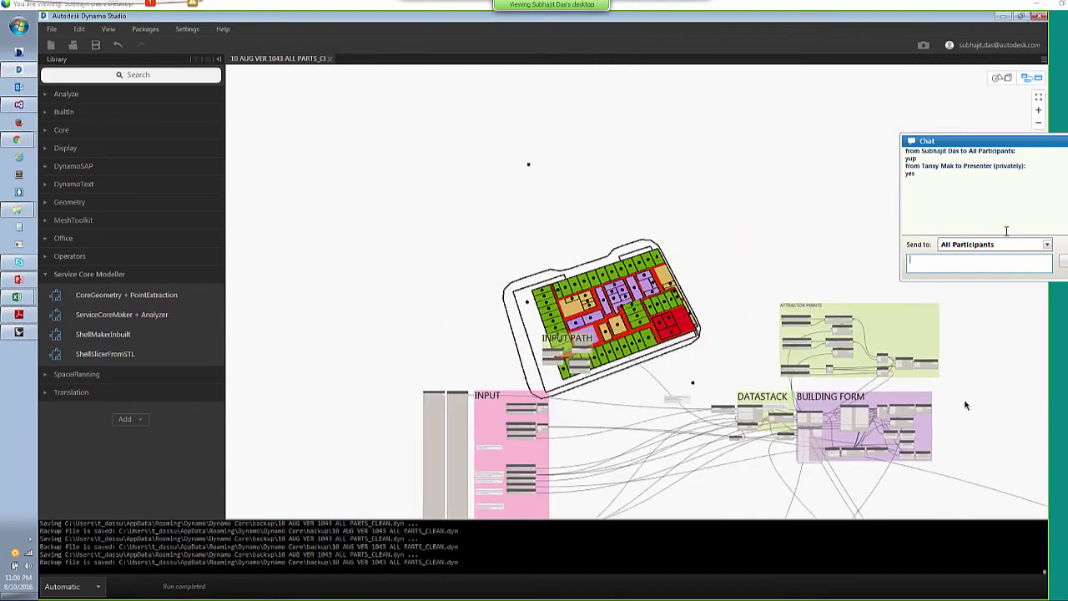
scroll(965, 406, up, 2)
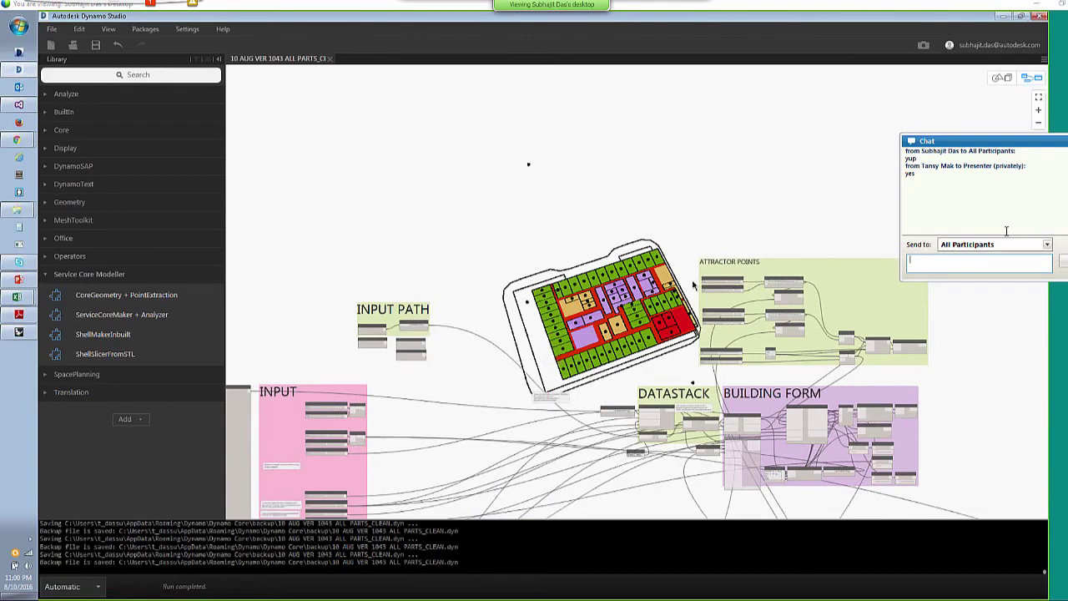
scroll(692, 285, up, 3)
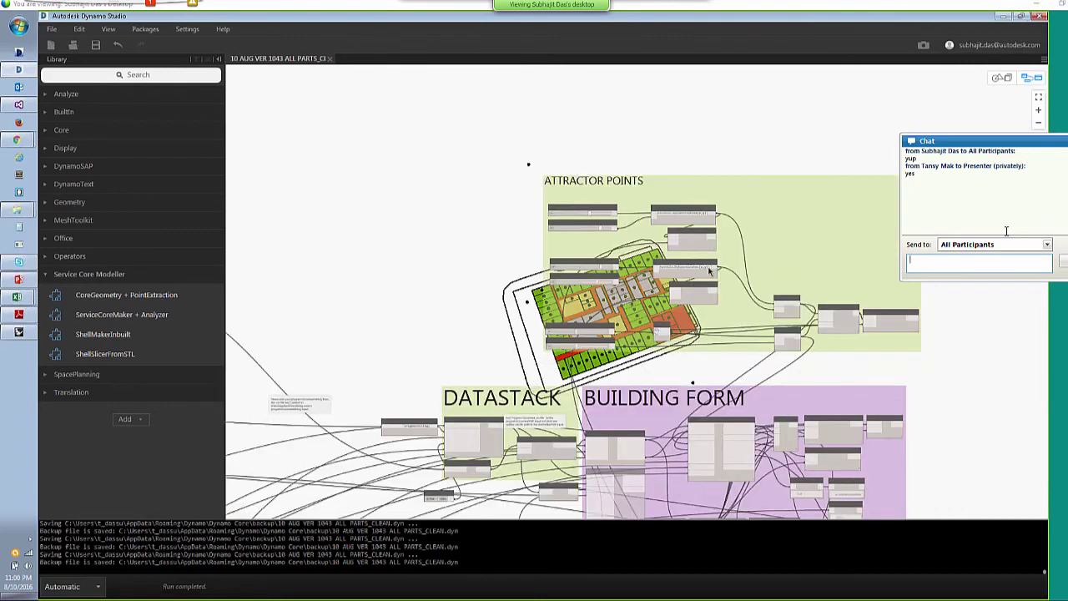
scroll(709, 271, up, 3)
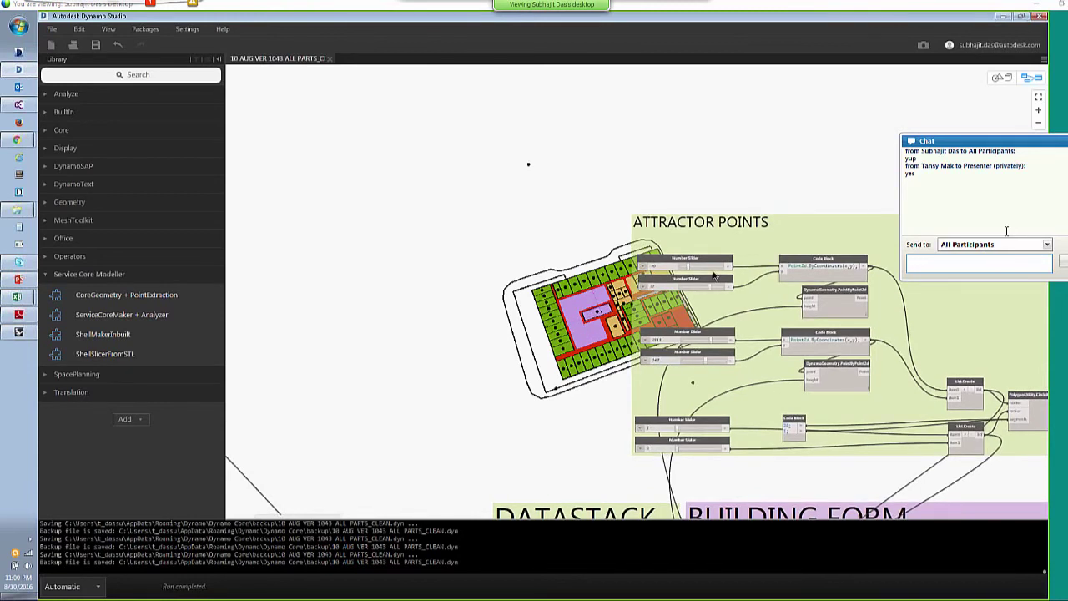
middle_drag(713, 275, 812, 289)
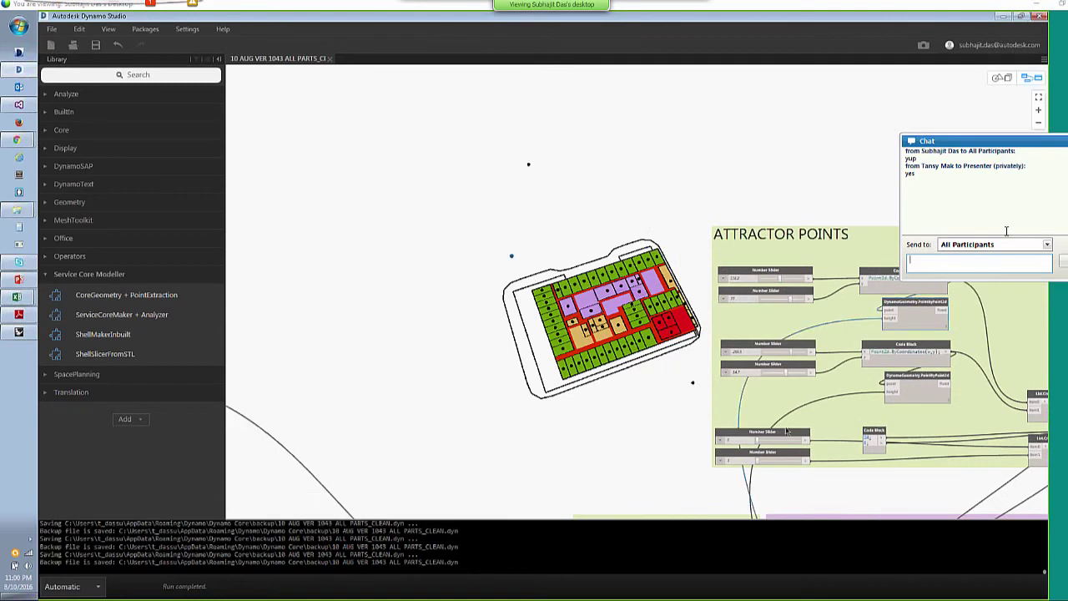
click(784, 444)
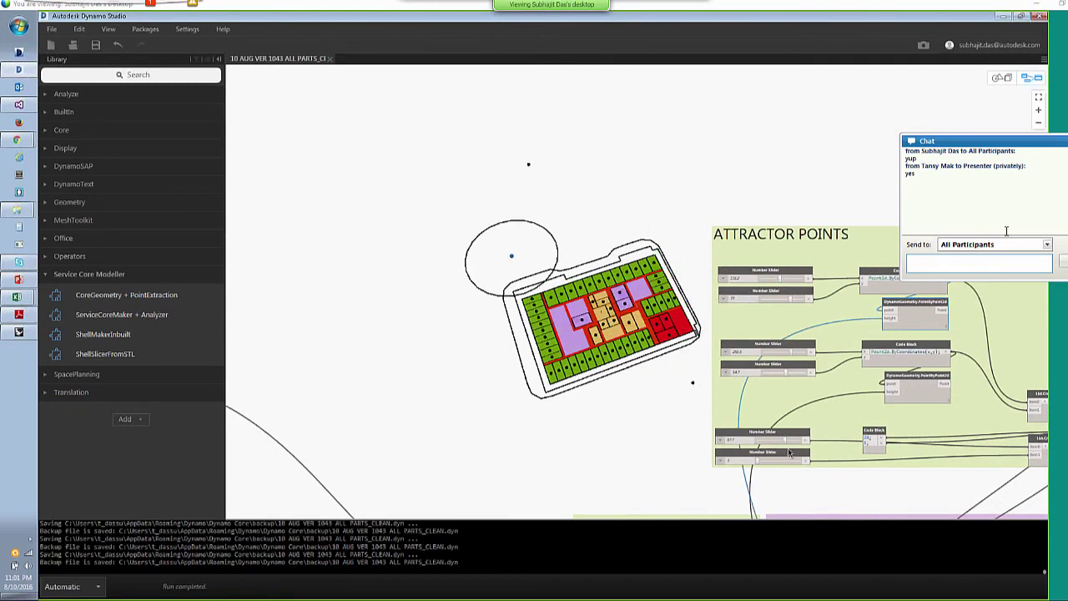
click(794, 440)
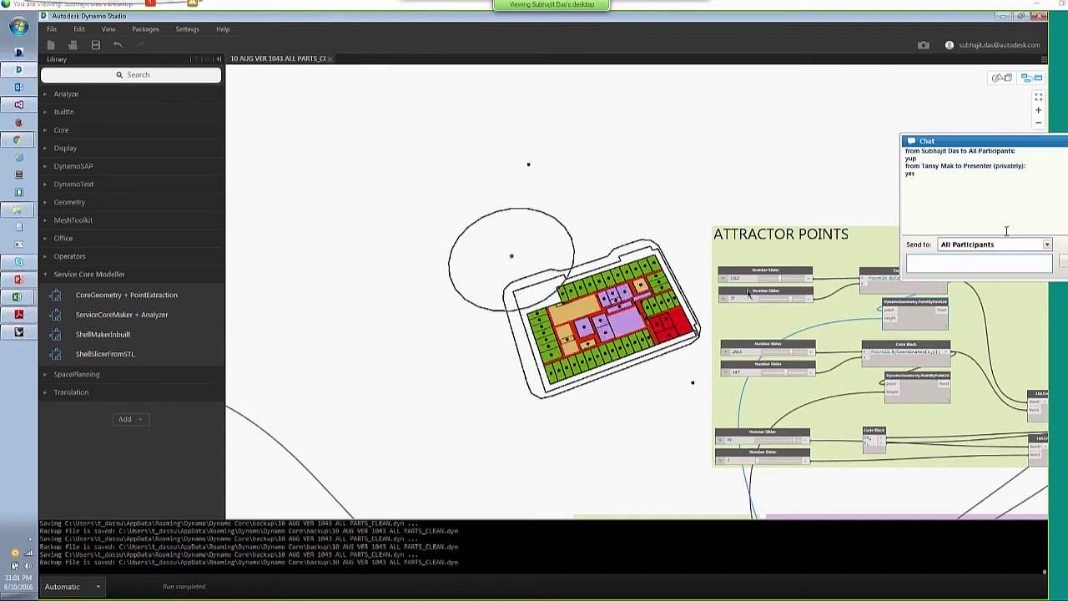
Set the x-coordinate slider of the first attractor point to 78.9 to shift its circle over the site's upper corner
scroll(752, 288, up, 2)
scroll(763, 283, up, 2)
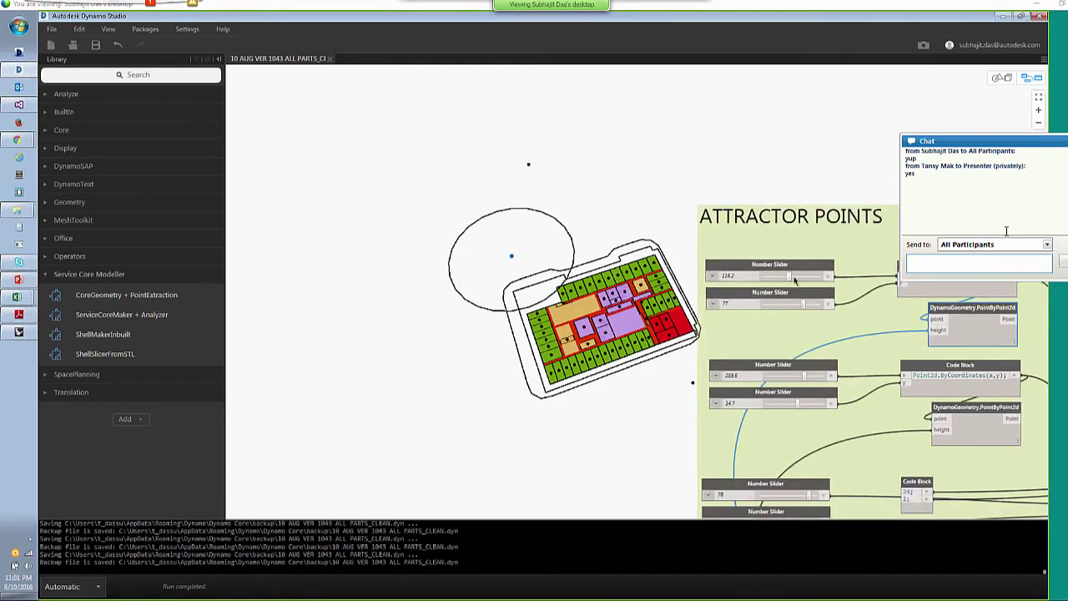
click(794, 275)
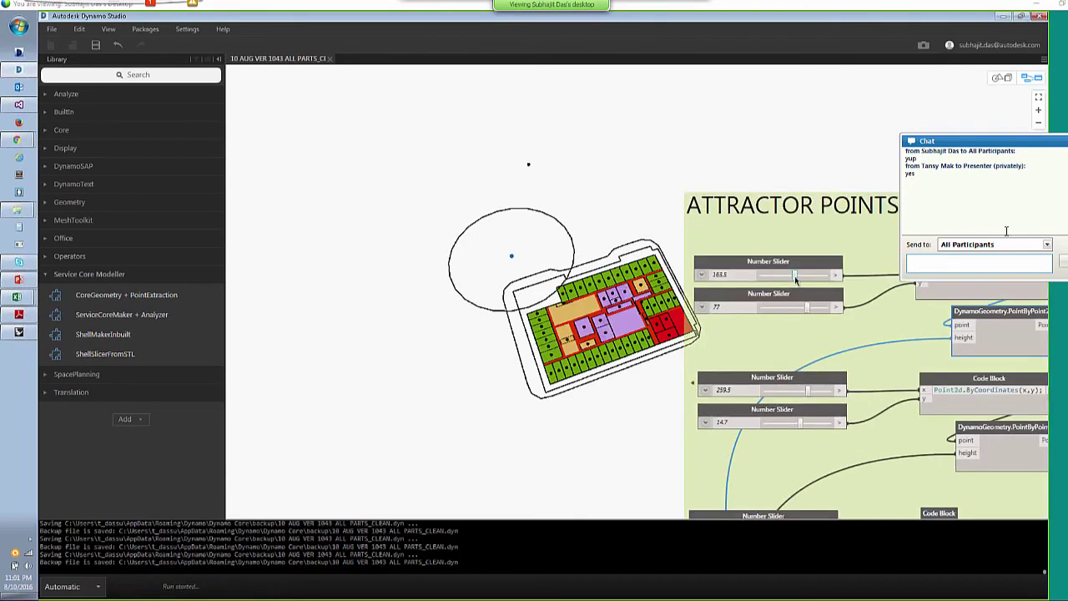
drag(794, 276, 786, 276)
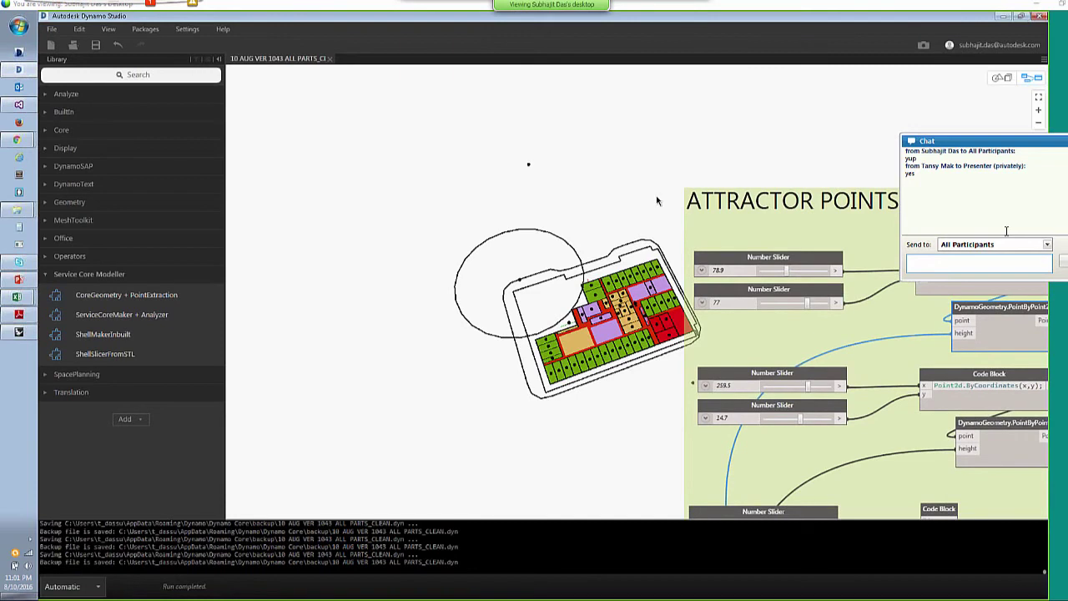
Raise the DesignSeed slider slightly in the INPUT group to generate a different space plan layout
middle_drag(980, 454, 859, 332)
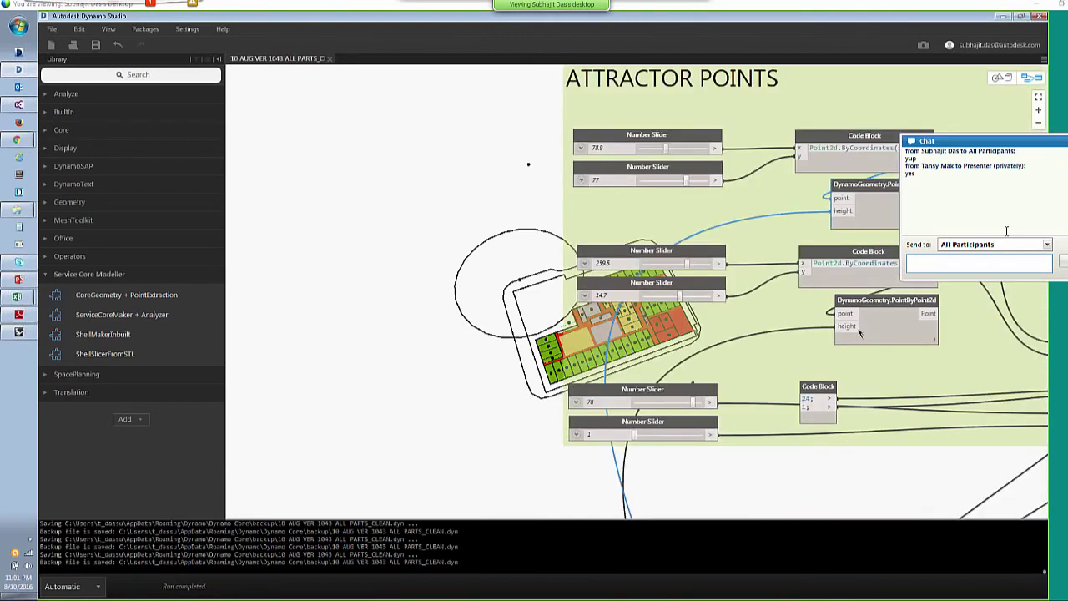
scroll(859, 332, down, 5)
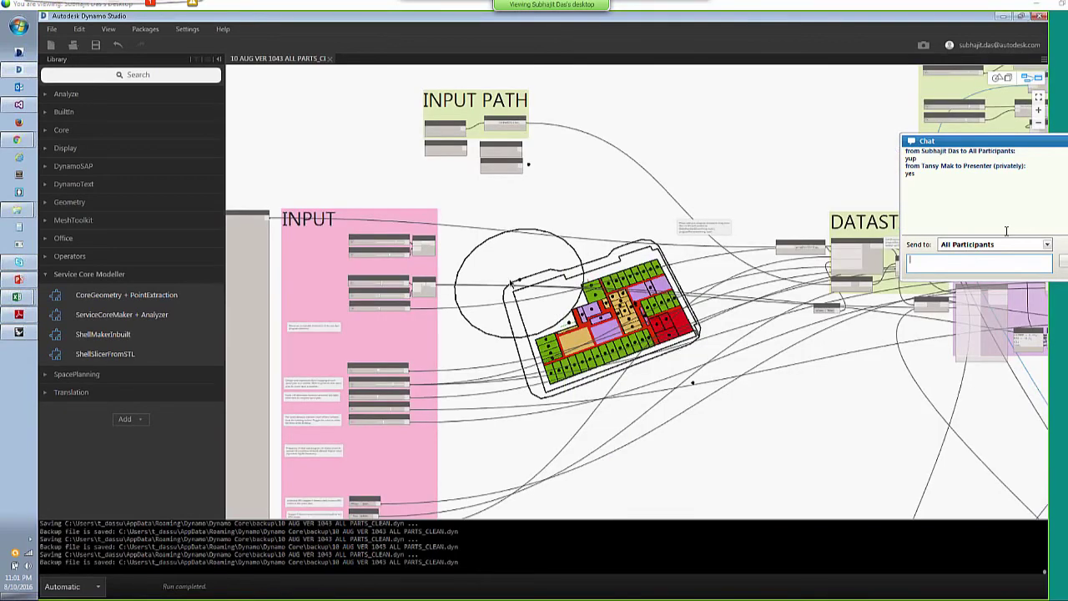
scroll(406, 275, up, 5)
click(405, 271)
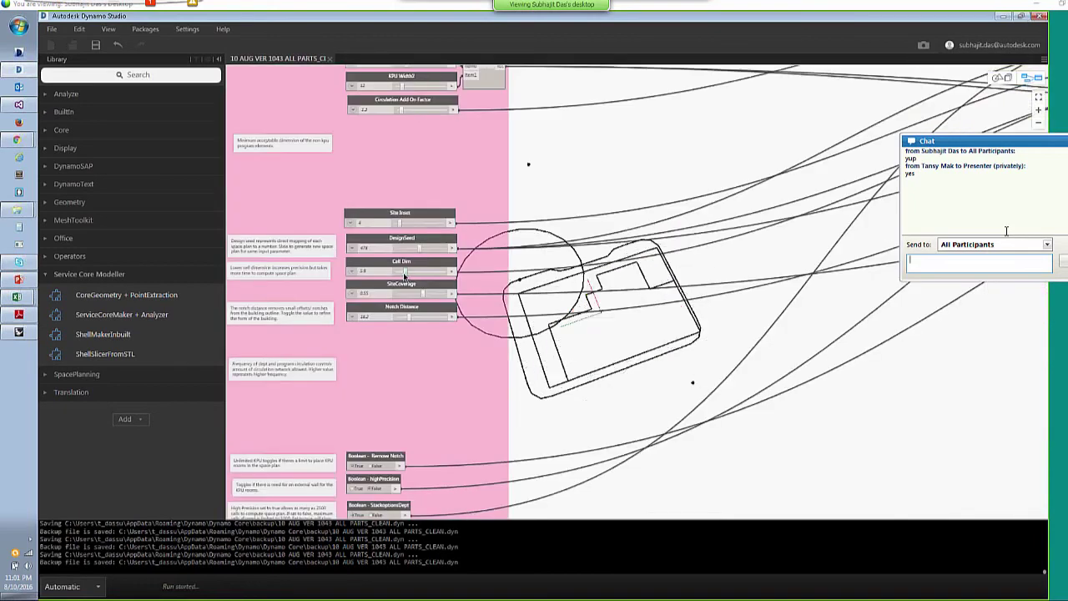
drag(421, 255, 426, 254)
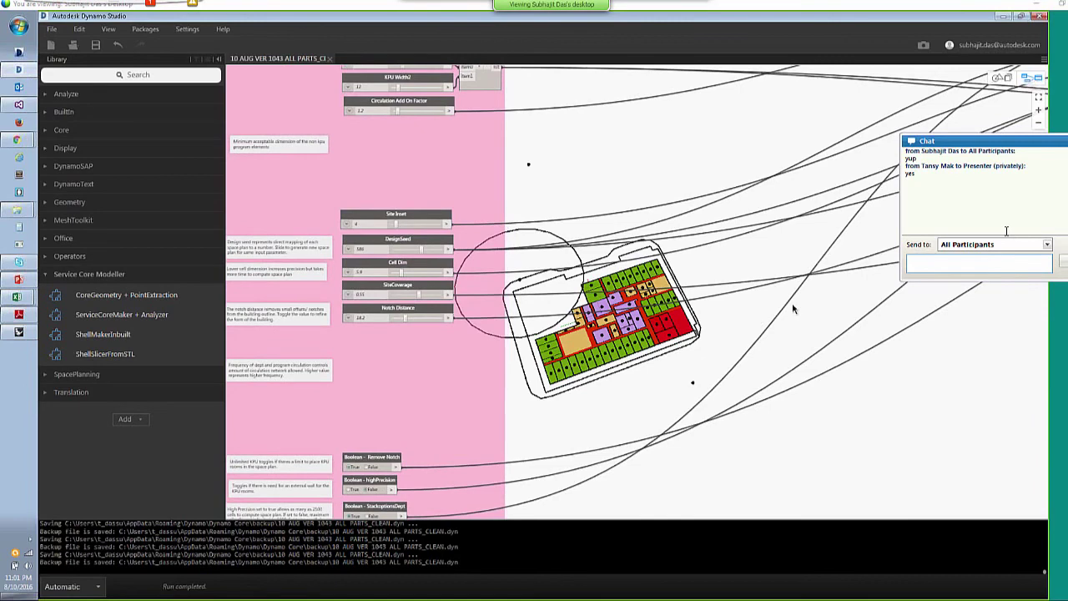
Adjust the second attractor's coordinate and radius sliders so its circle cuts into the building's lower corner opposite the first circle
scroll(791, 303, down, 3)
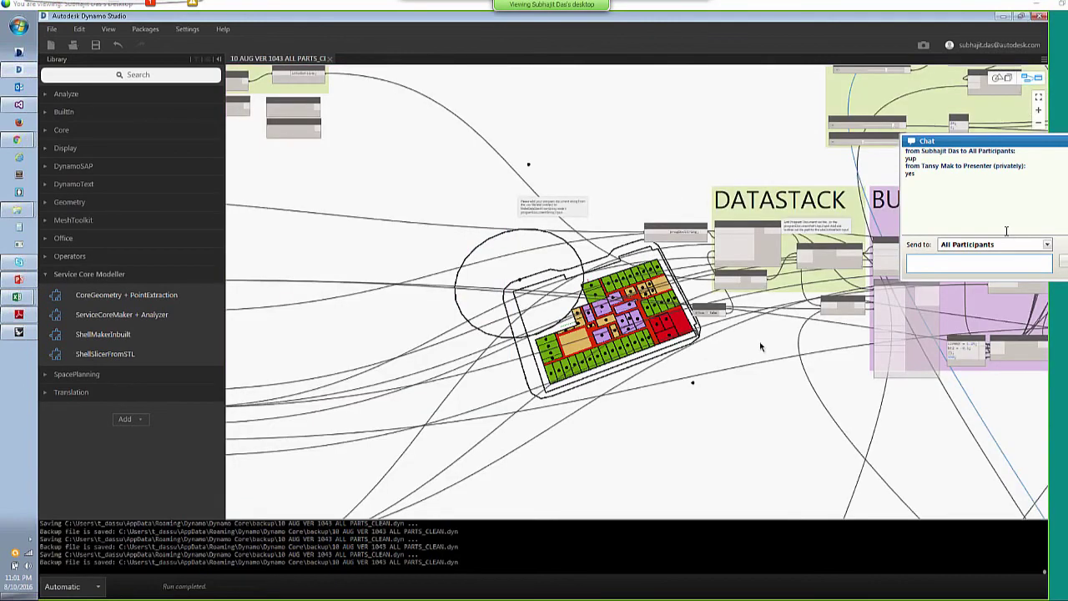
scroll(760, 346, up, 2)
drag(747, 214, 743, 218)
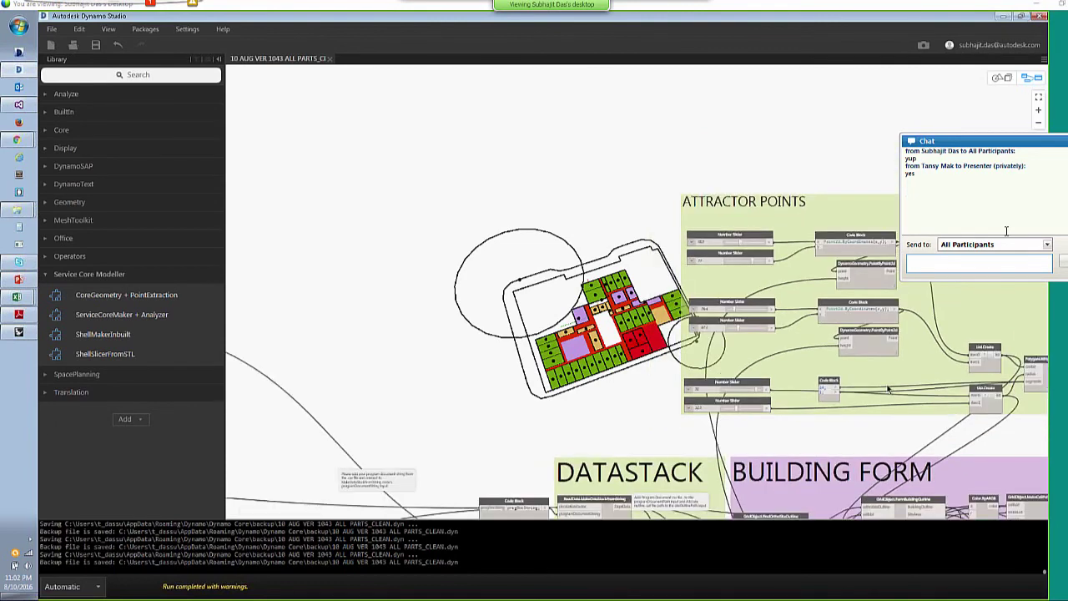
middle_drag(878, 322, 914, 173)
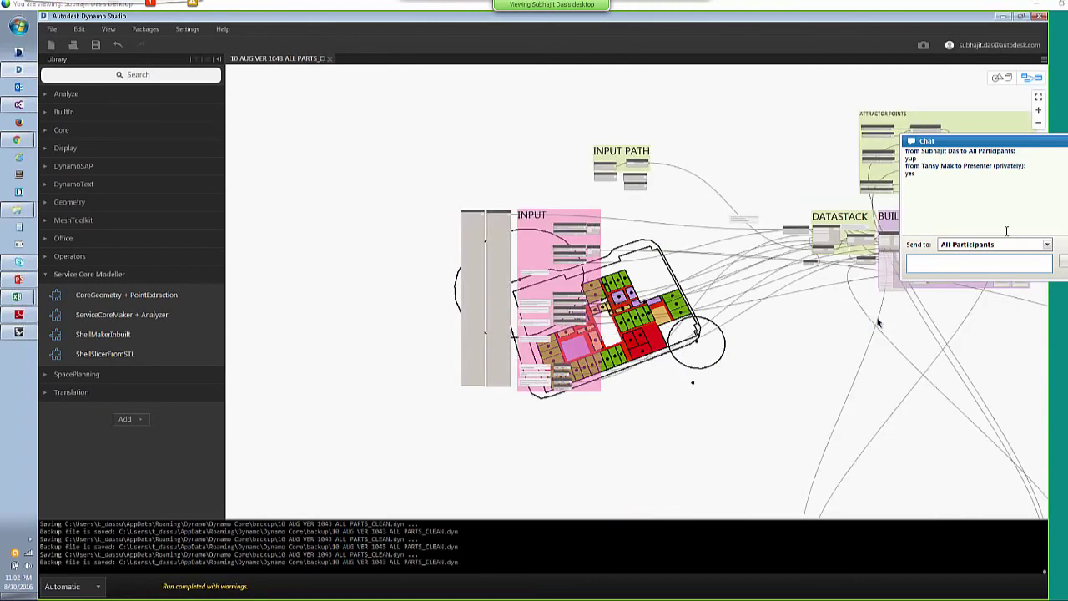
middle_drag(879, 368, 875, 422)
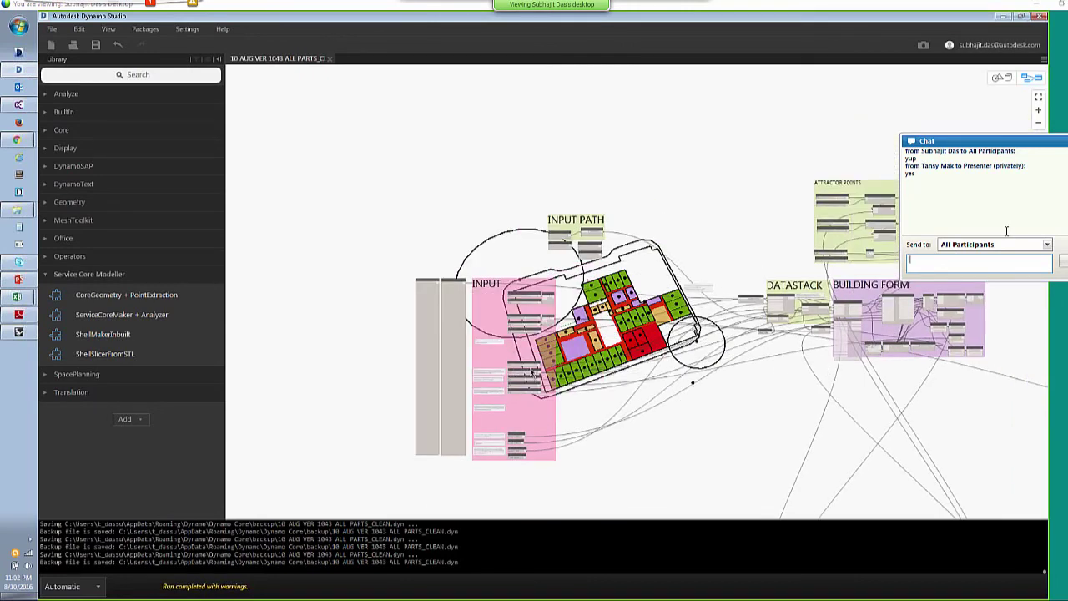
scroll(530, 371, up, 2)
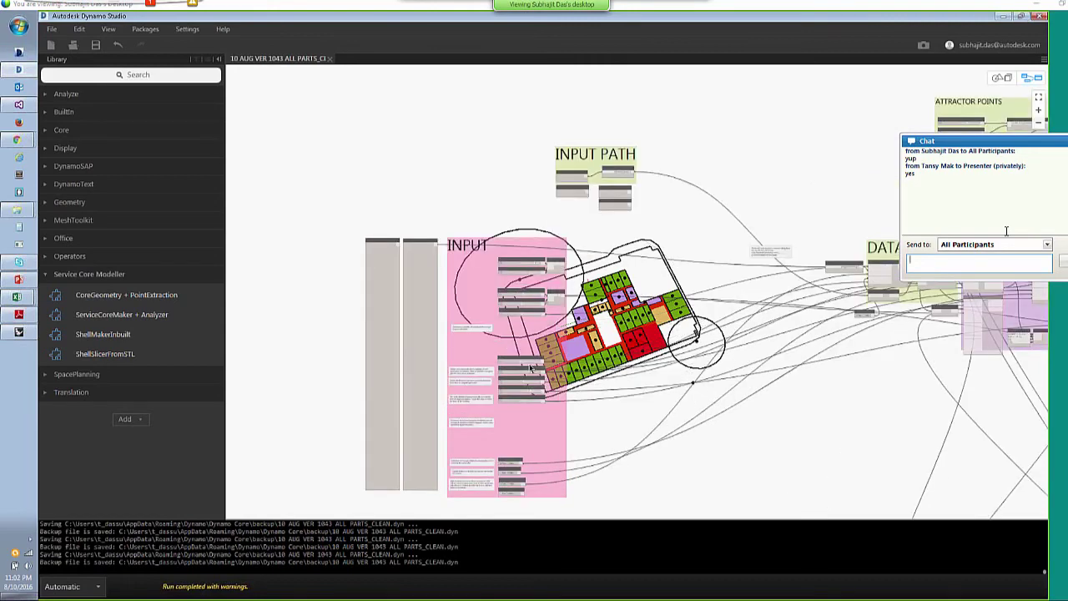
scroll(531, 368, up, 1)
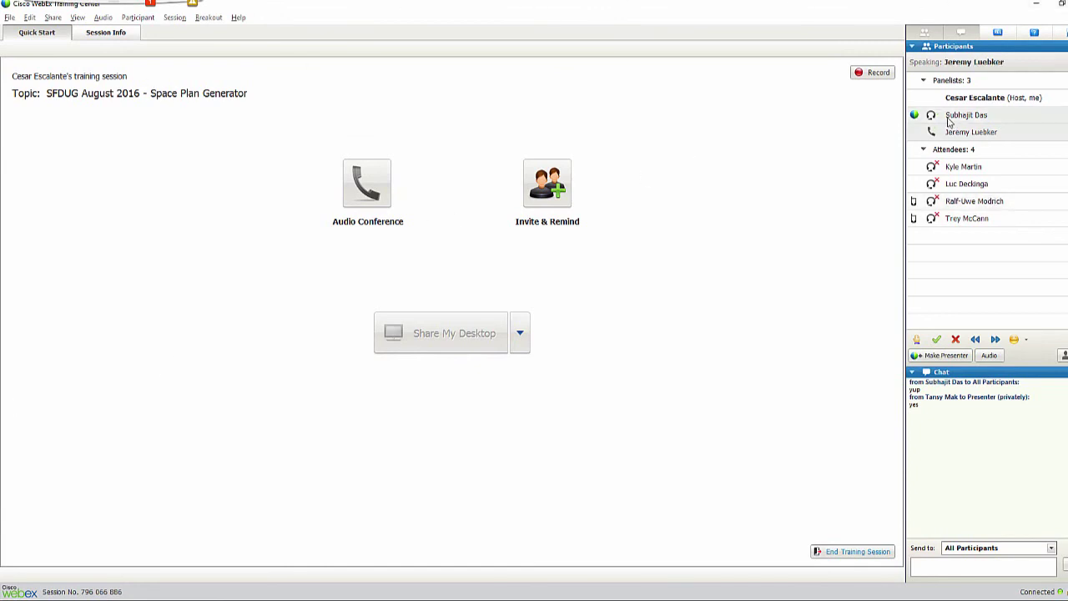
Hand the presenter role in the WebEx training session to the panelist connected by phone and confirm the change
drag(913, 115, 917, 132)
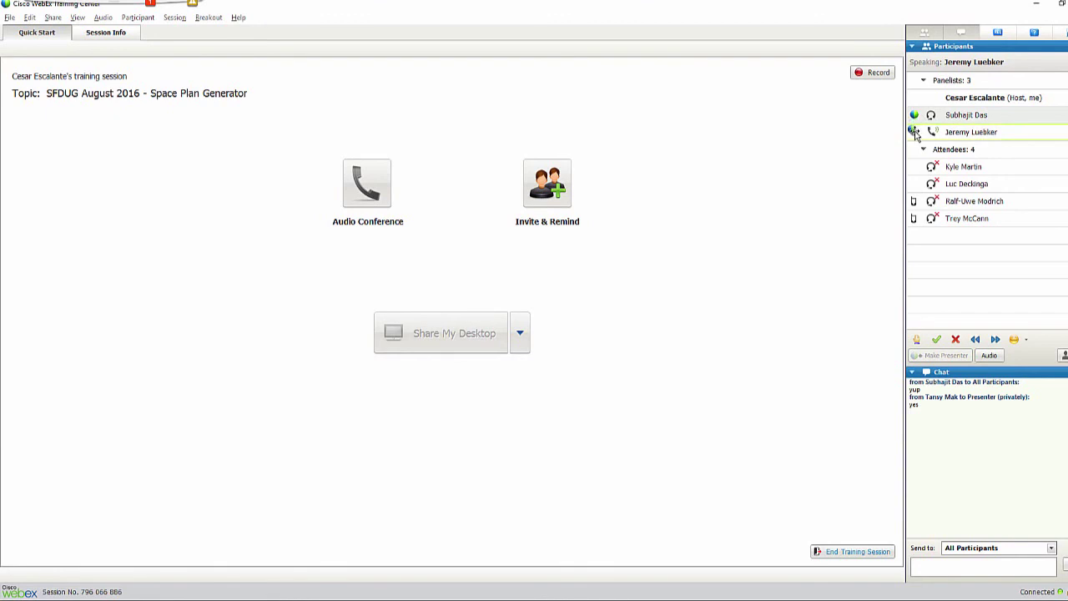
click(531, 338)
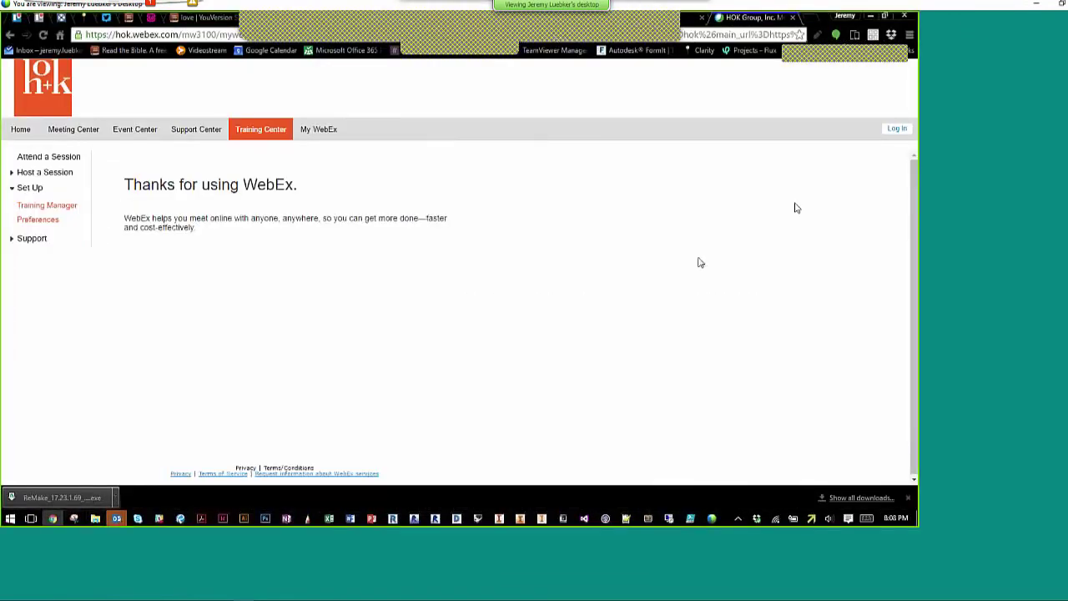
Open the Project Fractal home page in the maximized browser and examine the Stadium, Tower and Botanical sample design studies
click(688, 25)
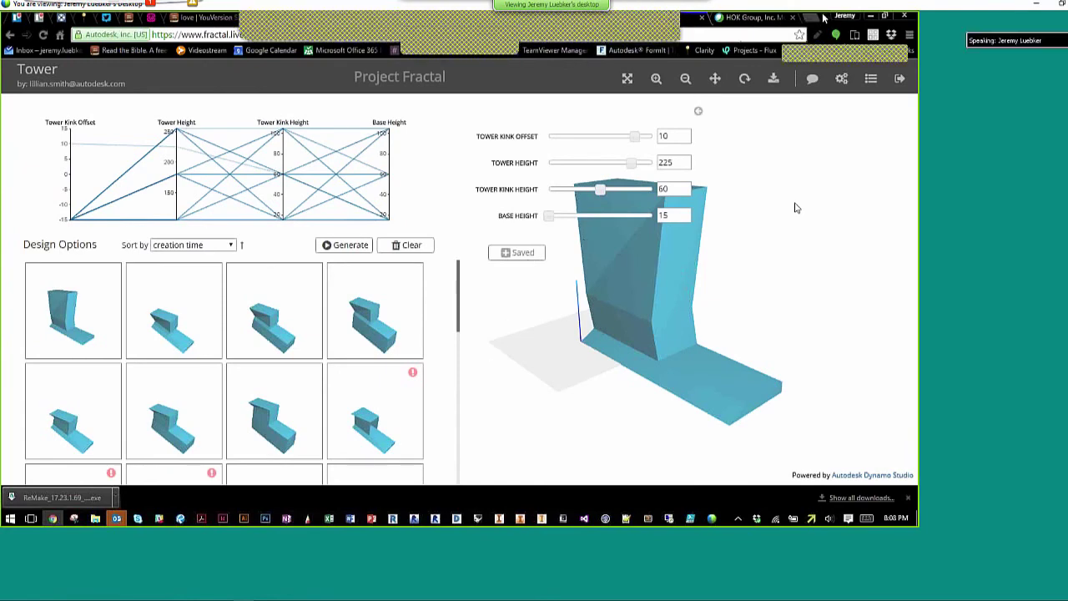
drag(825, 21, 698, 56)
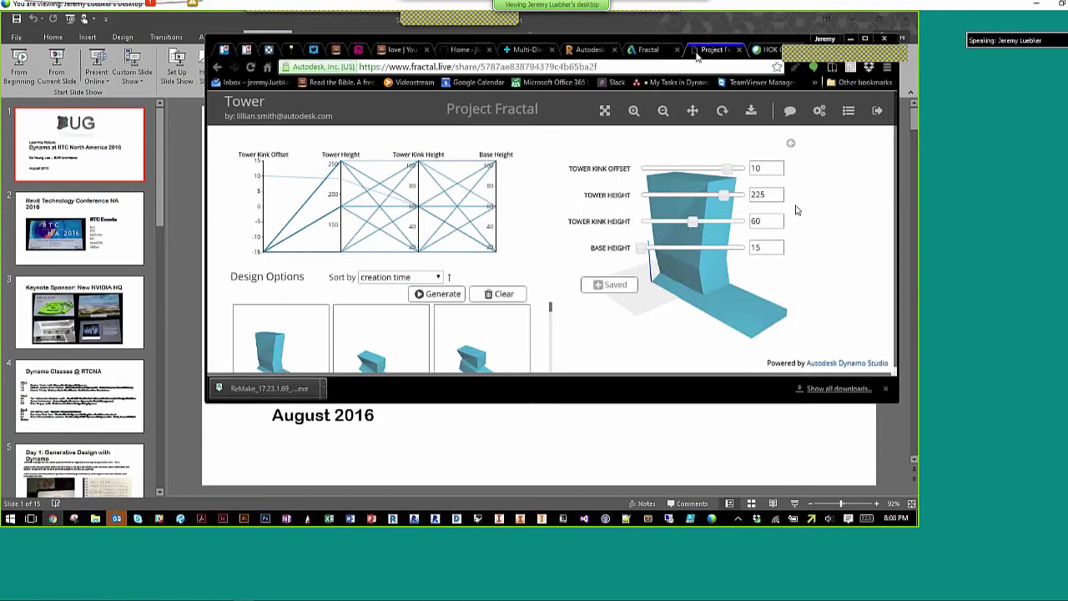
click(650, 50)
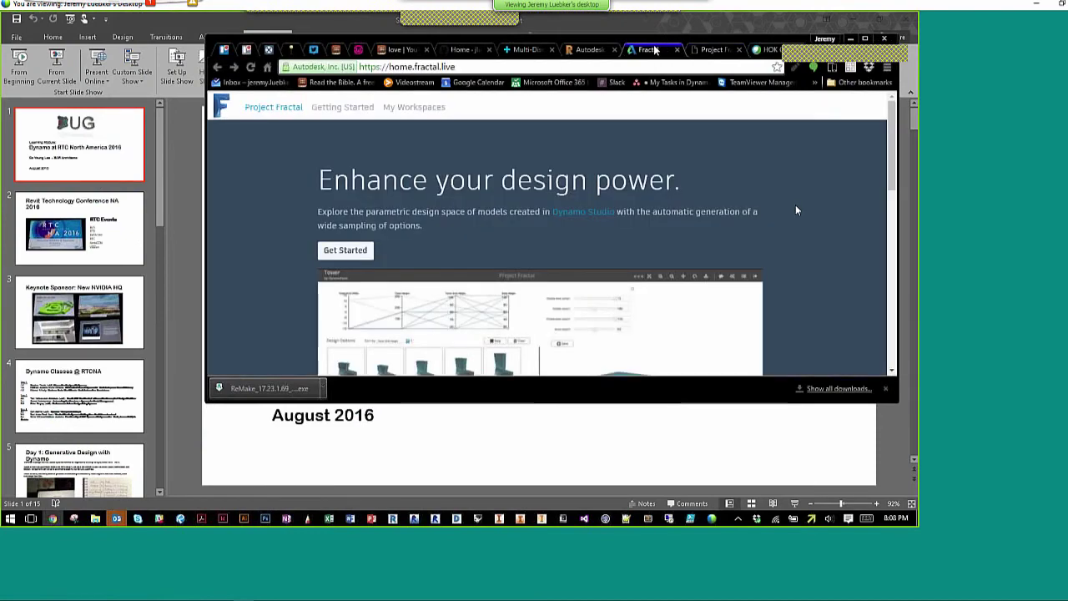
double_click(655, 50)
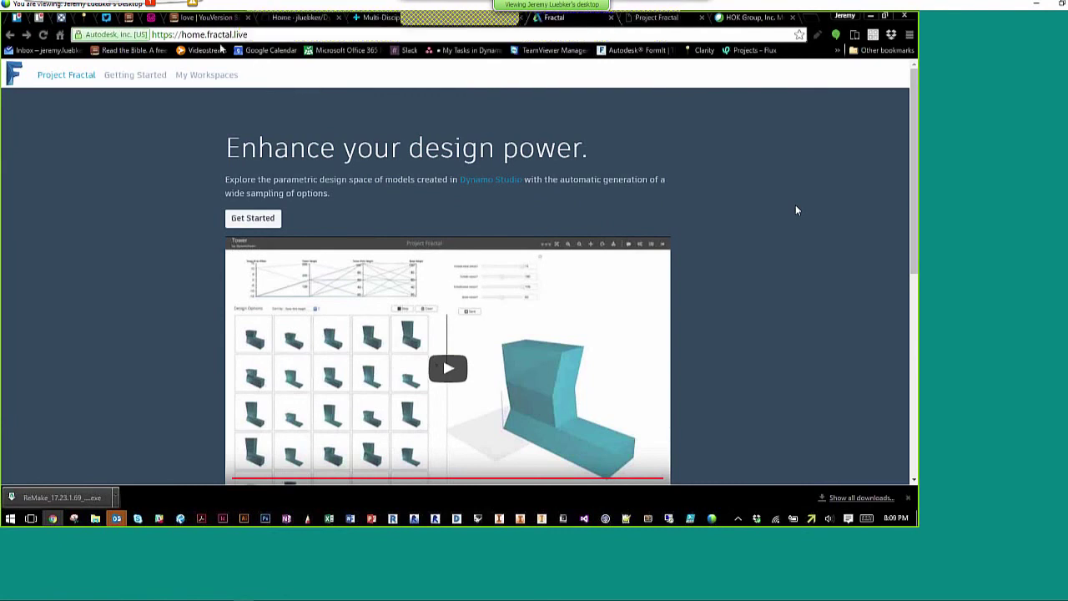
scroll(286, 114, down, 3)
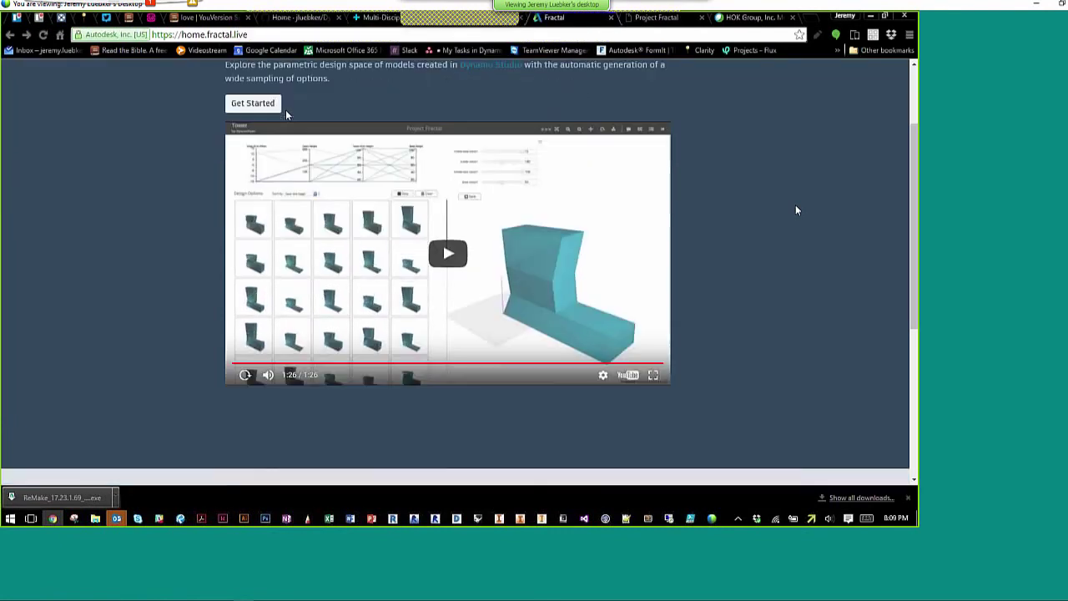
scroll(299, 142, down, 8)
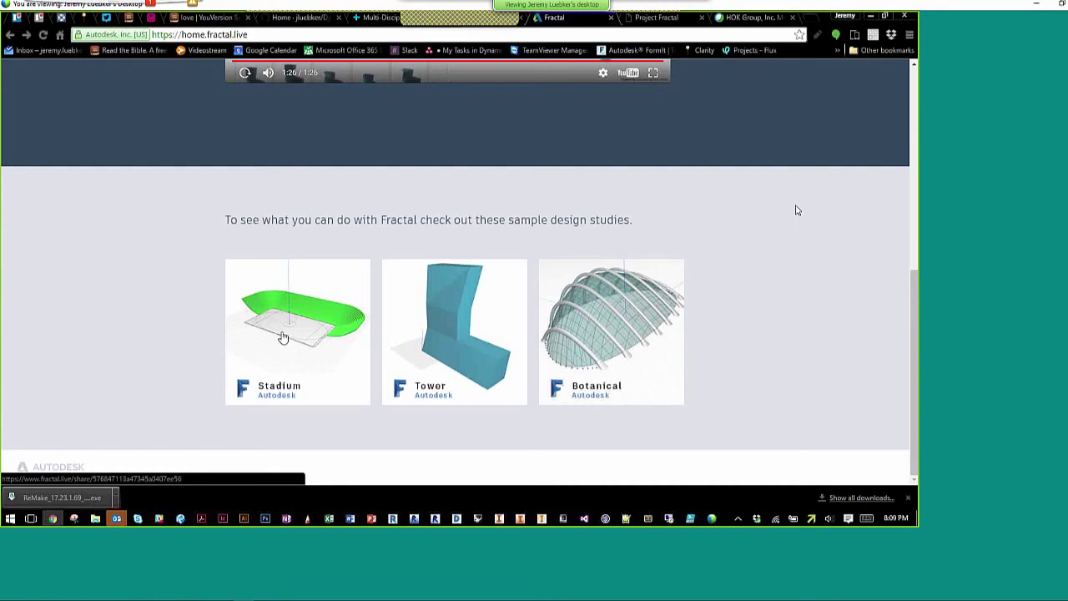
Browse the Tower study's design options in Project Fractal and filter them to tower heights of about 155 to 240
click(673, 19)
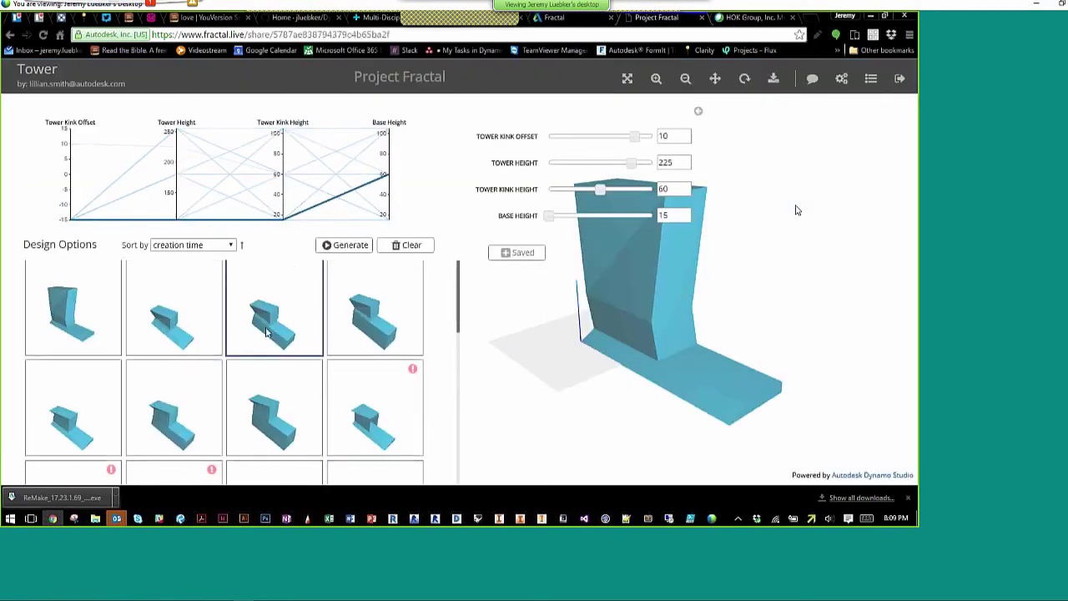
scroll(267, 332, down, 8)
mouse_move(267, 332)
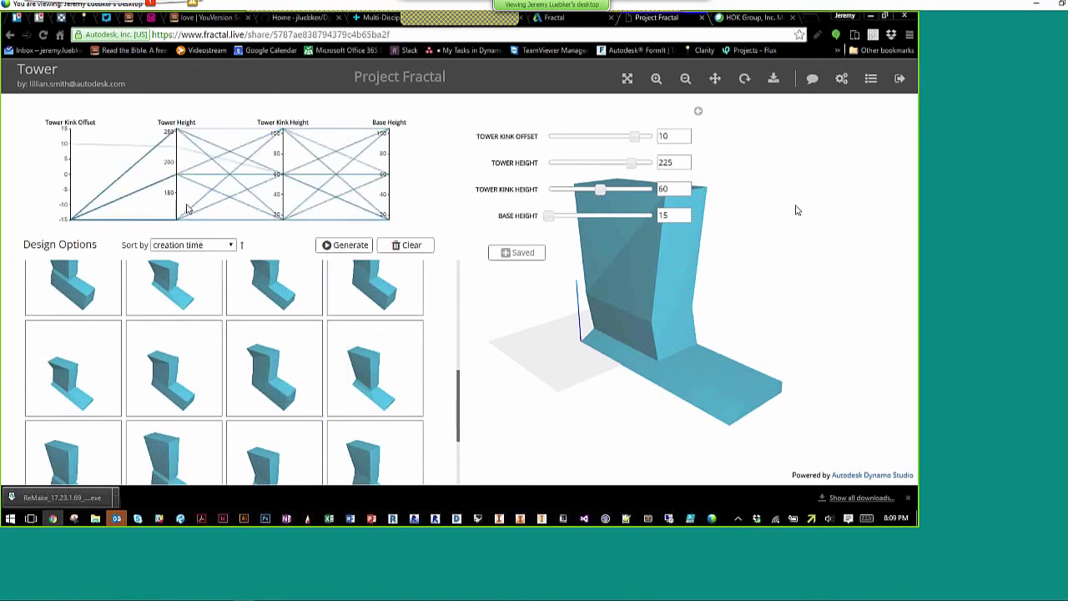
drag(177, 215, 171, 132)
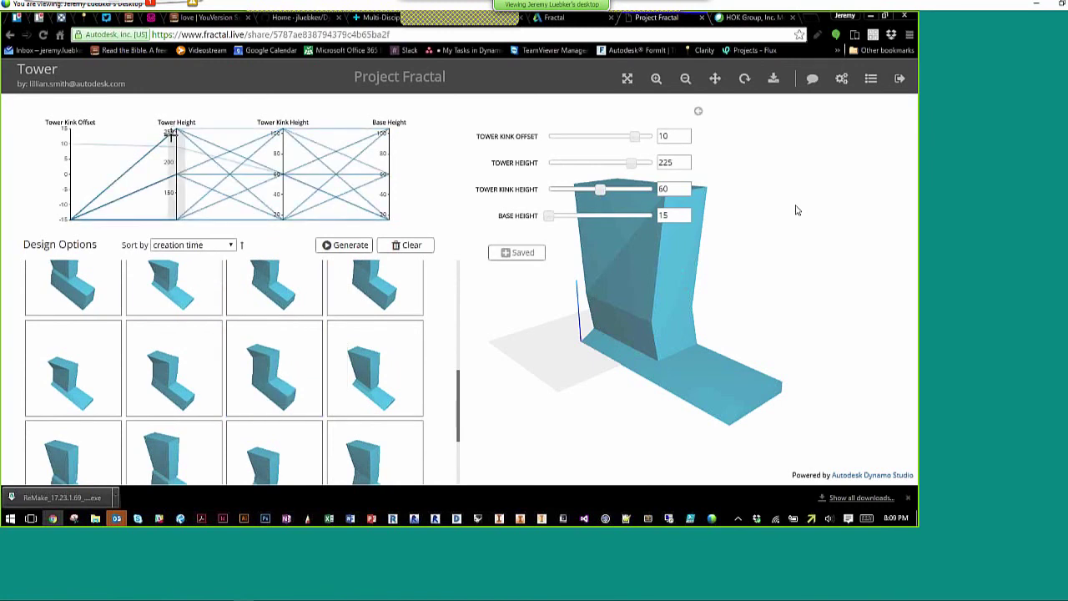
drag(171, 133, 180, 188)
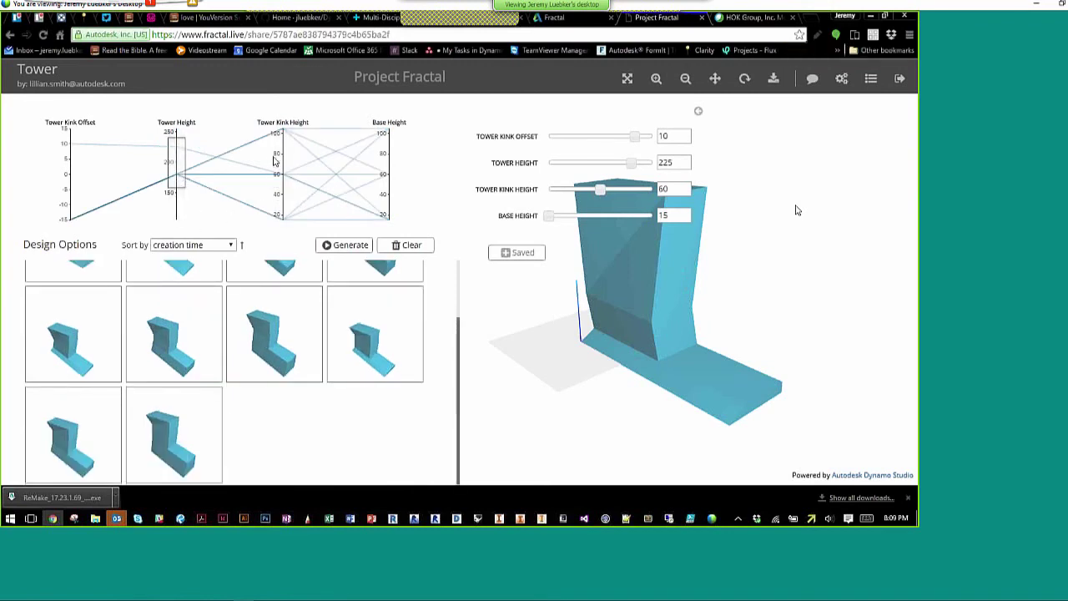
Filter the Tower options to kink heights of about 40 to 72 across the full base-height range, and set Tower Kink Height to 75
drag(275, 163, 280, 194)
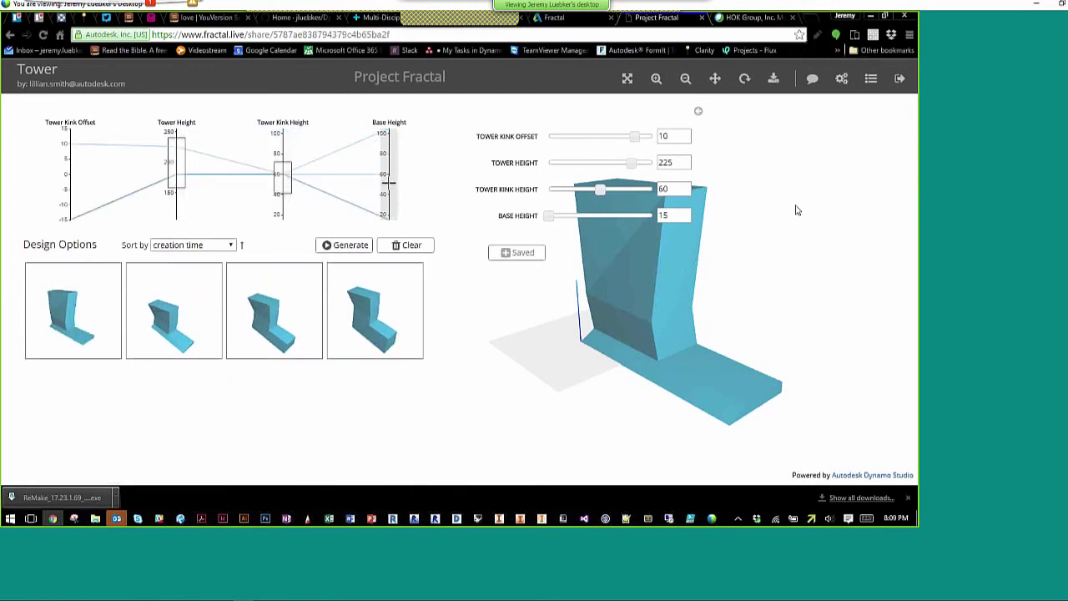
drag(382, 171, 387, 184)
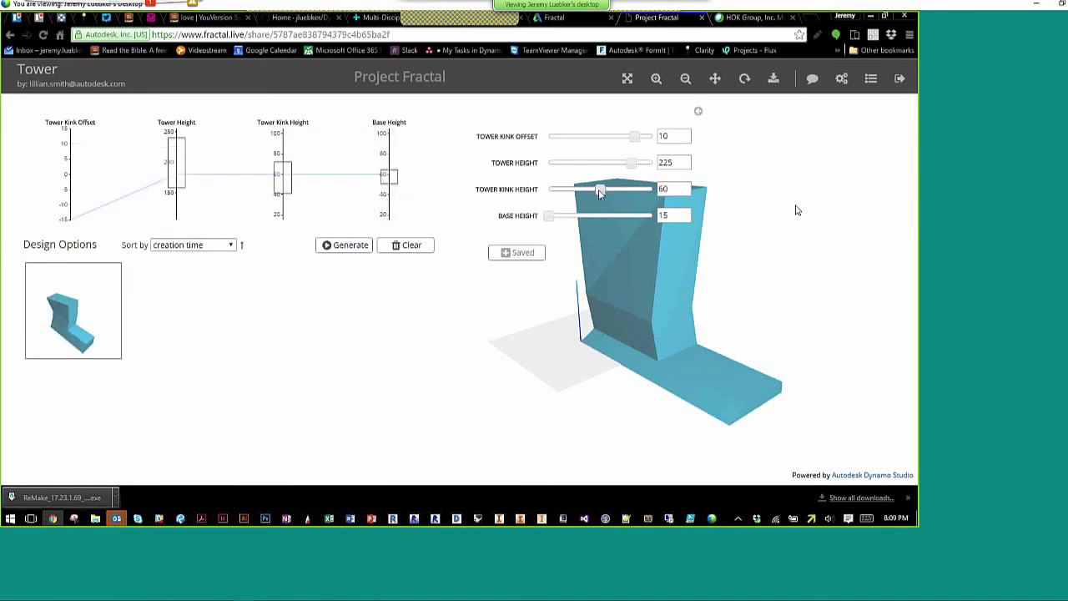
drag(598, 190, 618, 190)
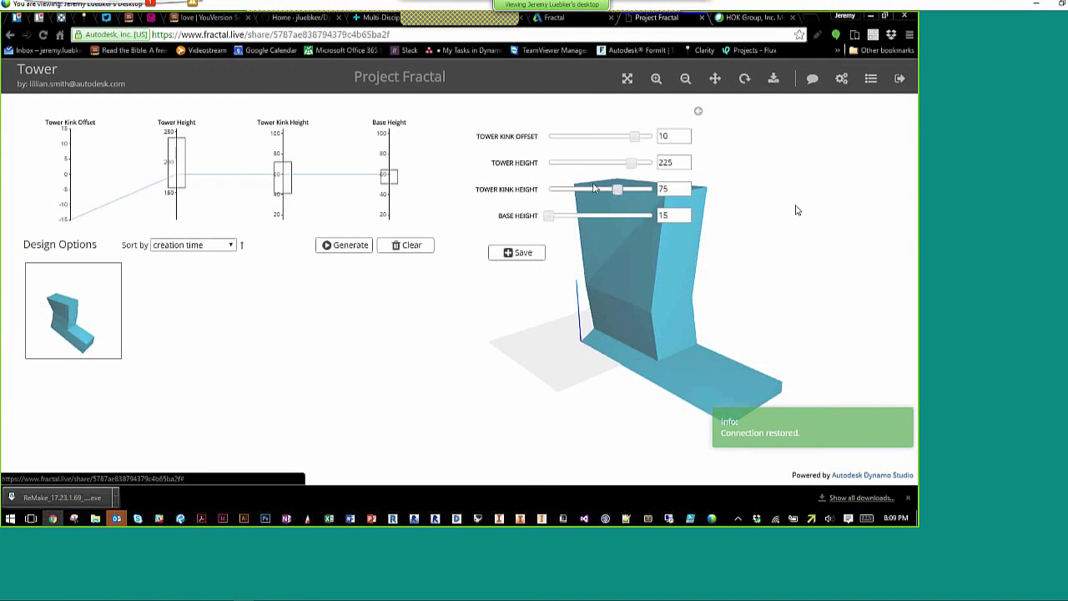
drag(390, 175, 394, 122)
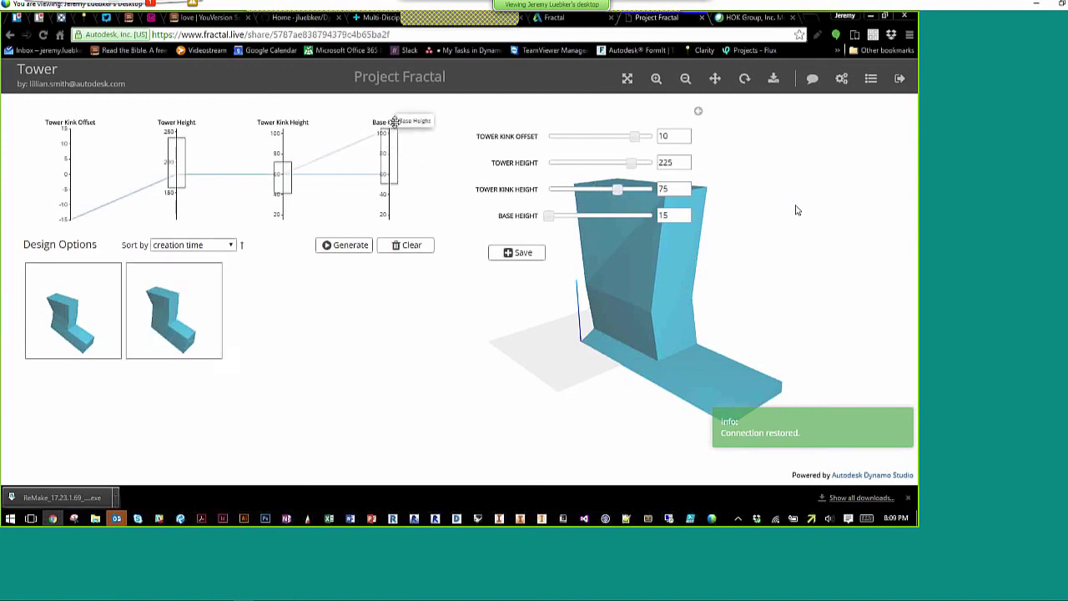
drag(386, 199, 399, 231)
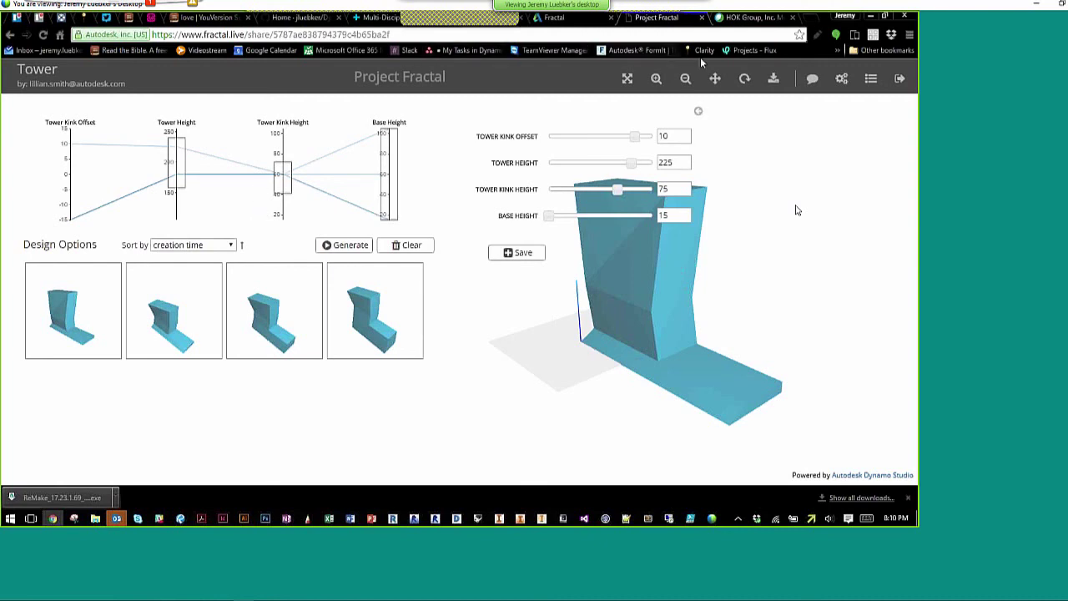
Download the Tower study's Dynamo definition as Tower.dyn
click(773, 79)
click(778, 127)
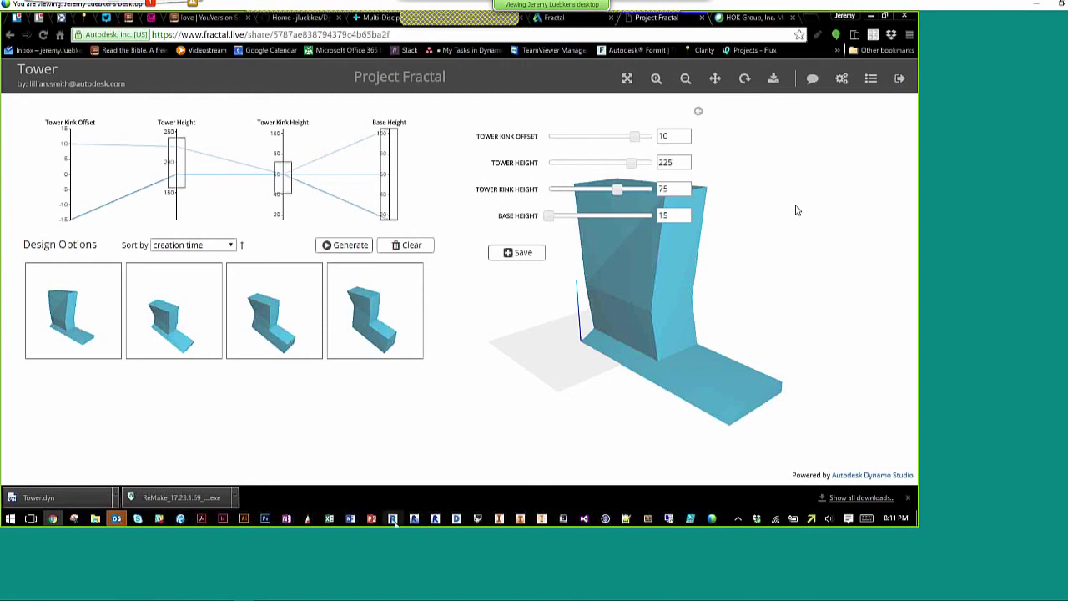
Switch to Dynamo Studio, start a new workspace and expand the Display category of the node library
click(456, 519)
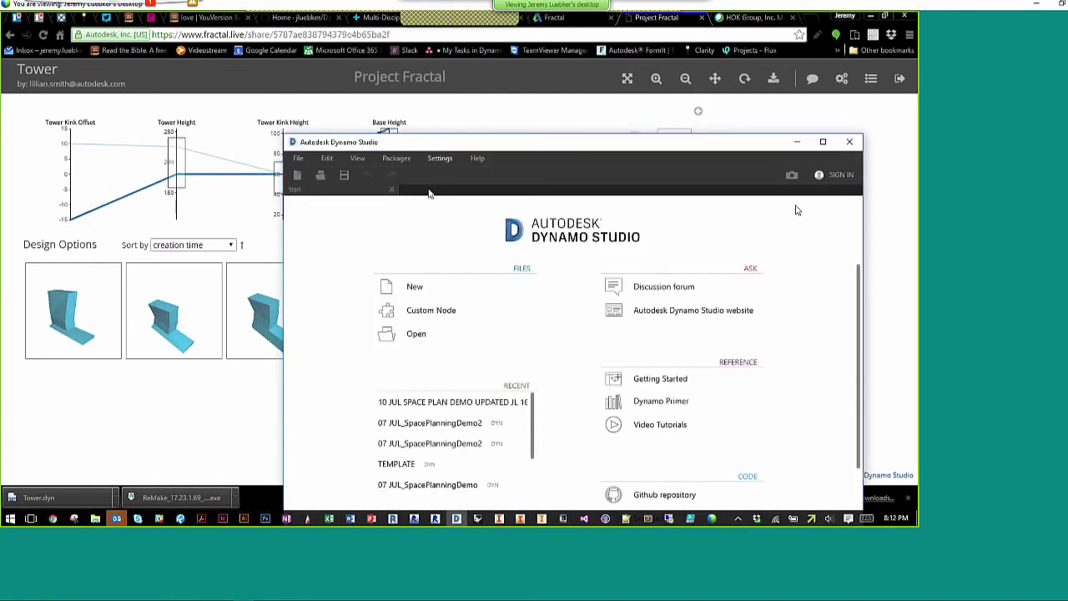
click(414, 286)
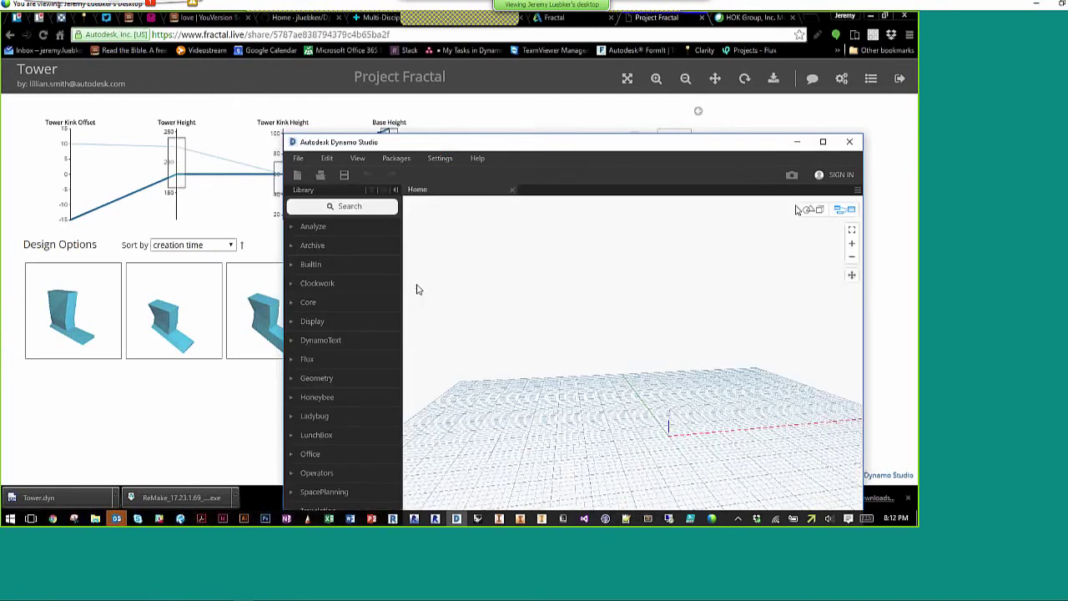
click(292, 324)
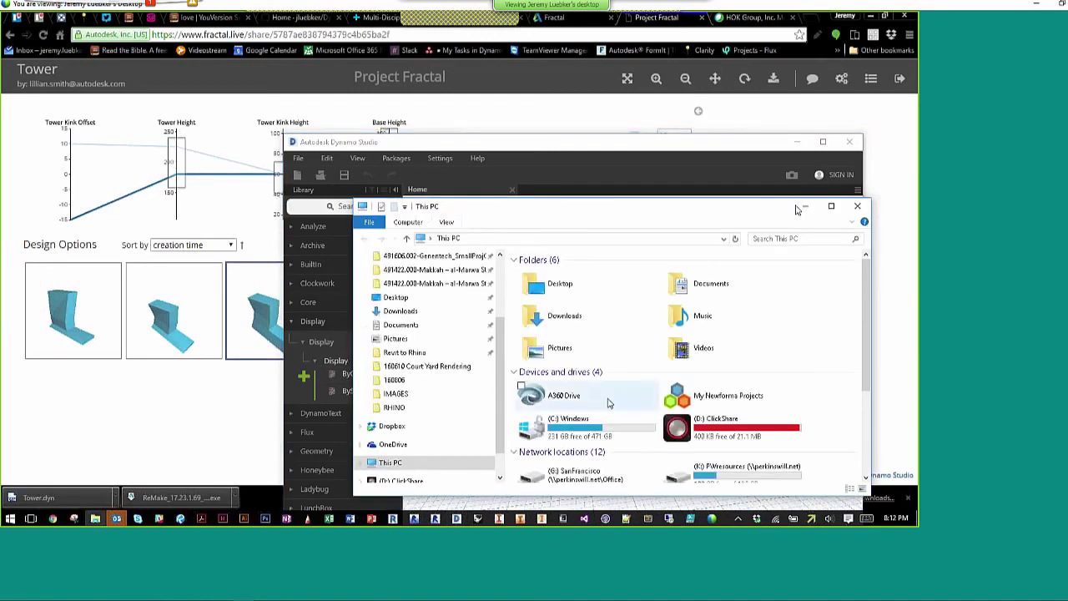
Browse in File Explorer to C:\Program Files\Dynamo\Dynamo Revit\1.0 and locate DynamoSandbox.exe
double_click(584, 425)
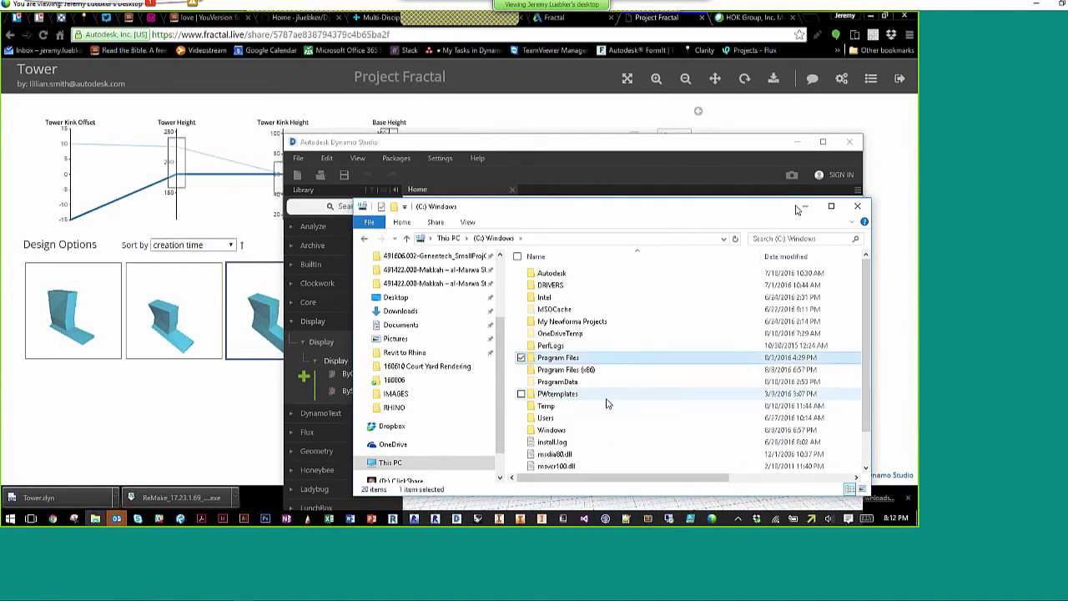
double_click(575, 357)
text(dyn)
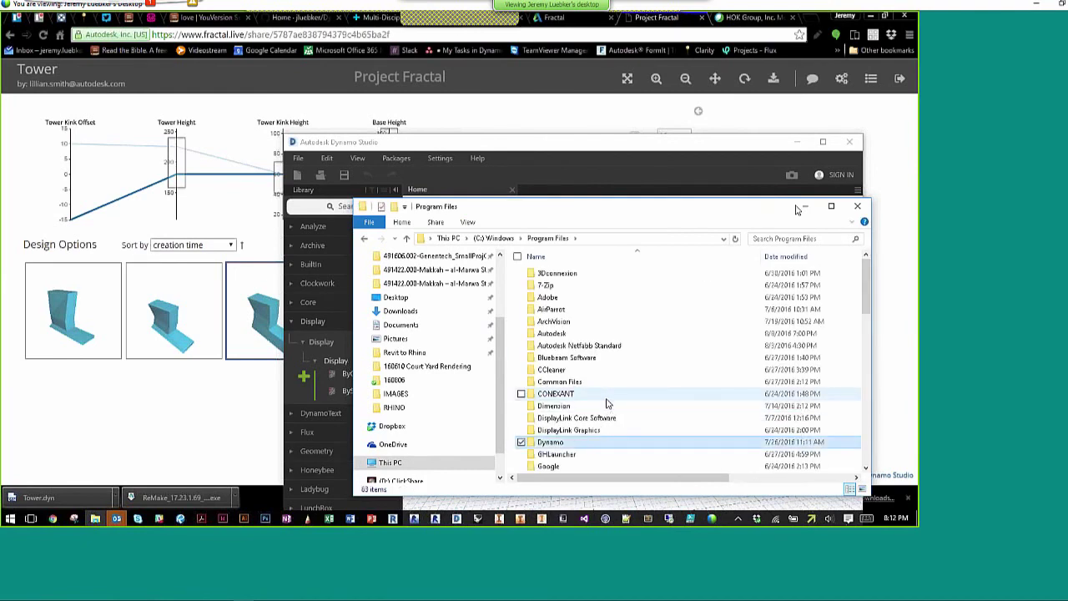
key(Return)
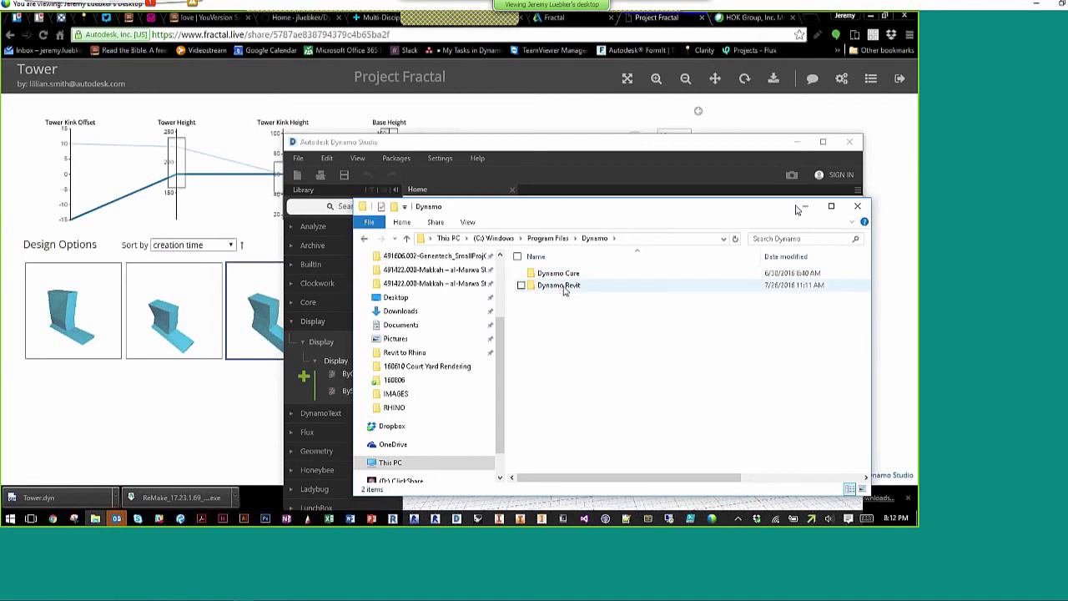
double_click(563, 287)
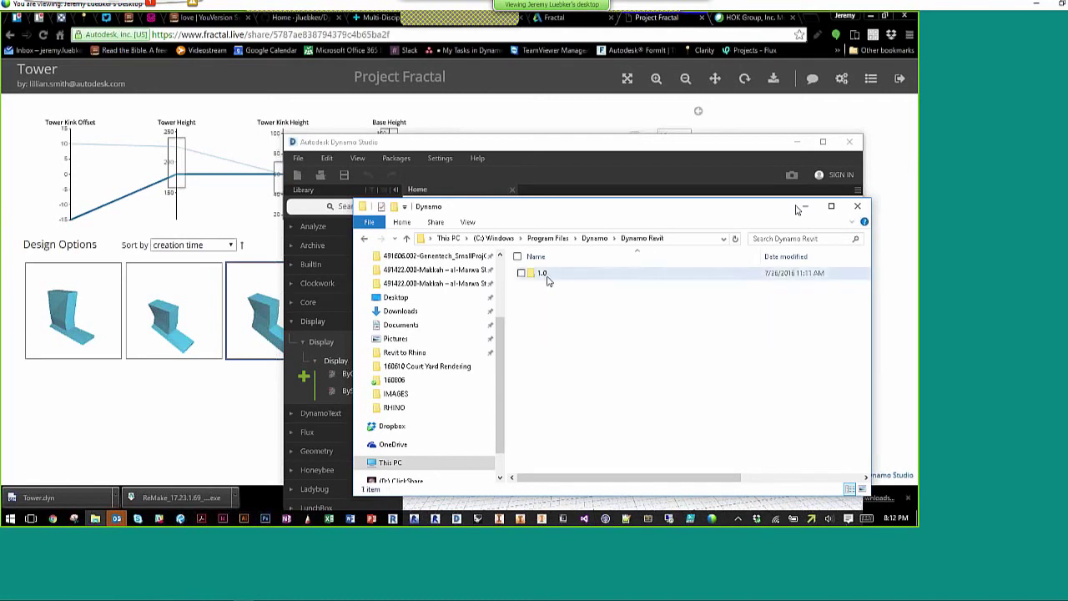
click(550, 277)
click(556, 345)
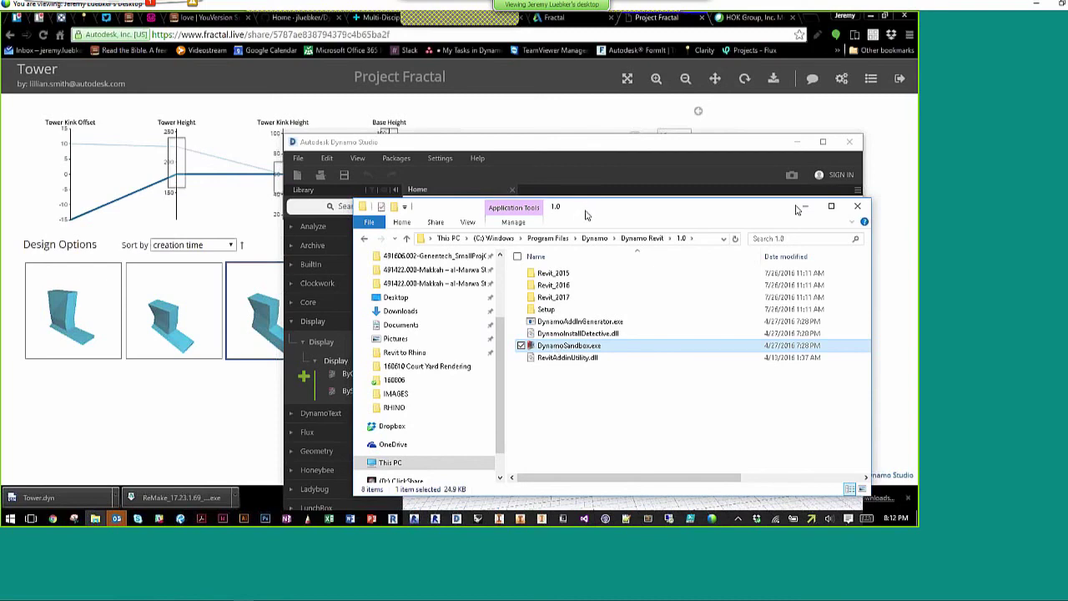
drag(589, 213, 476, 260)
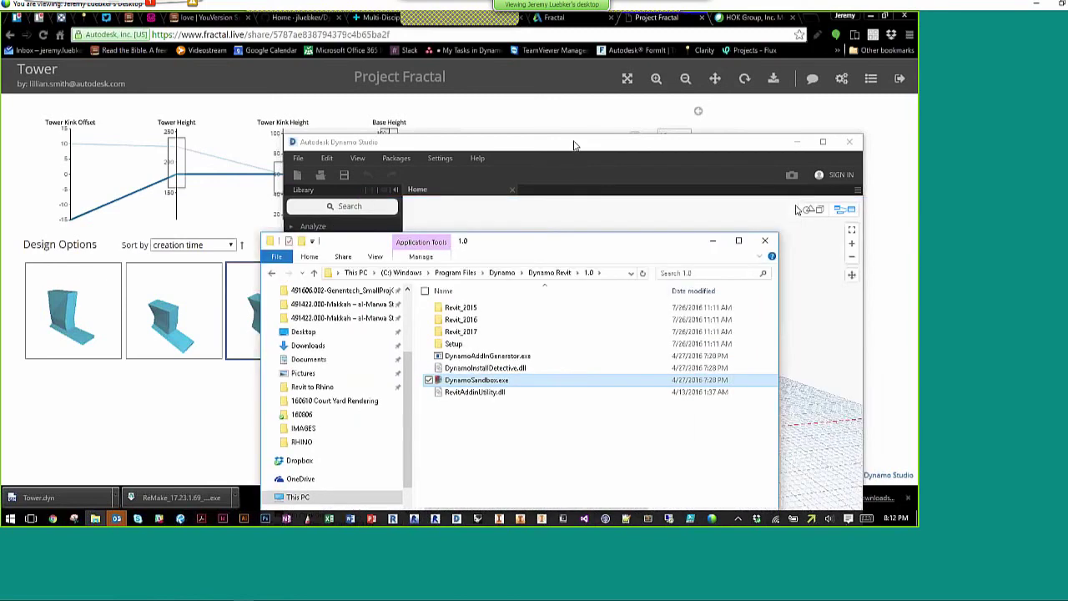
In Dynamo Studio, place a Text.FromStringOriginAndScale node from the DynamoText package and check its context options
drag(574, 145, 533, 102)
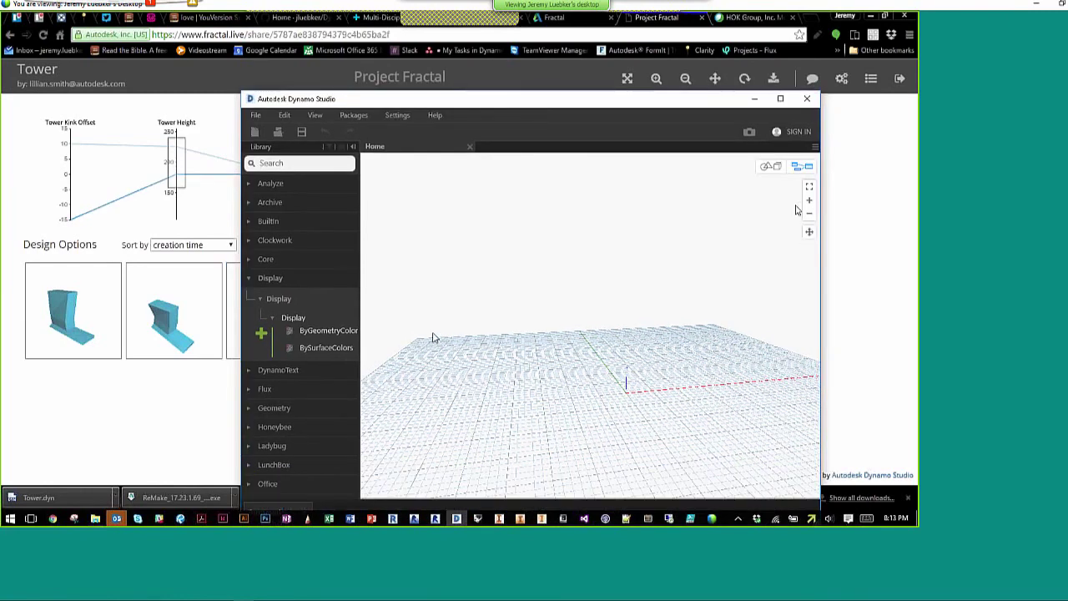
click(252, 369)
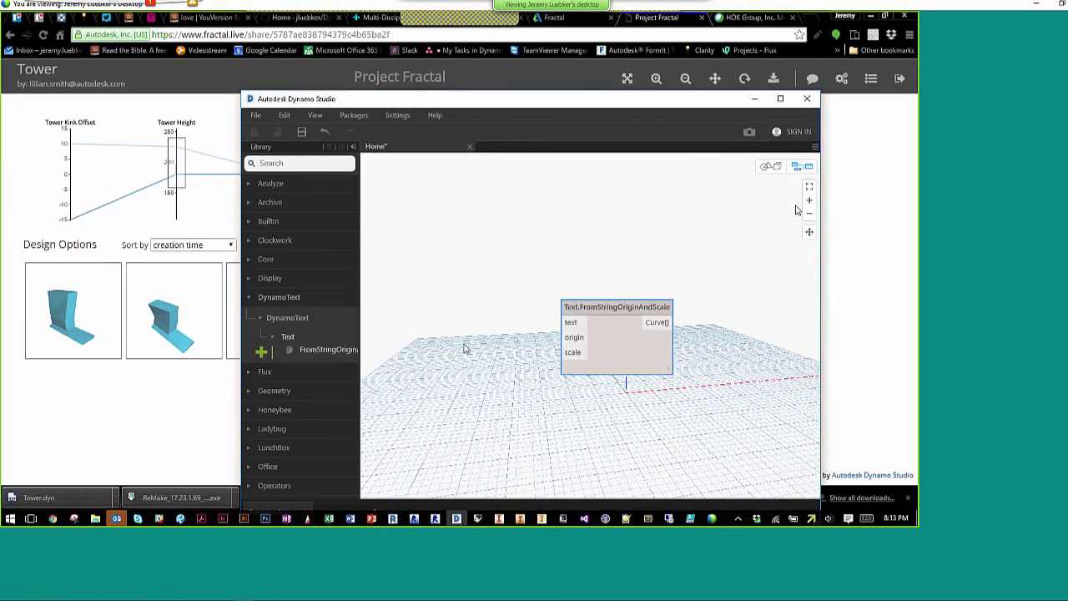
right_click(604, 341)
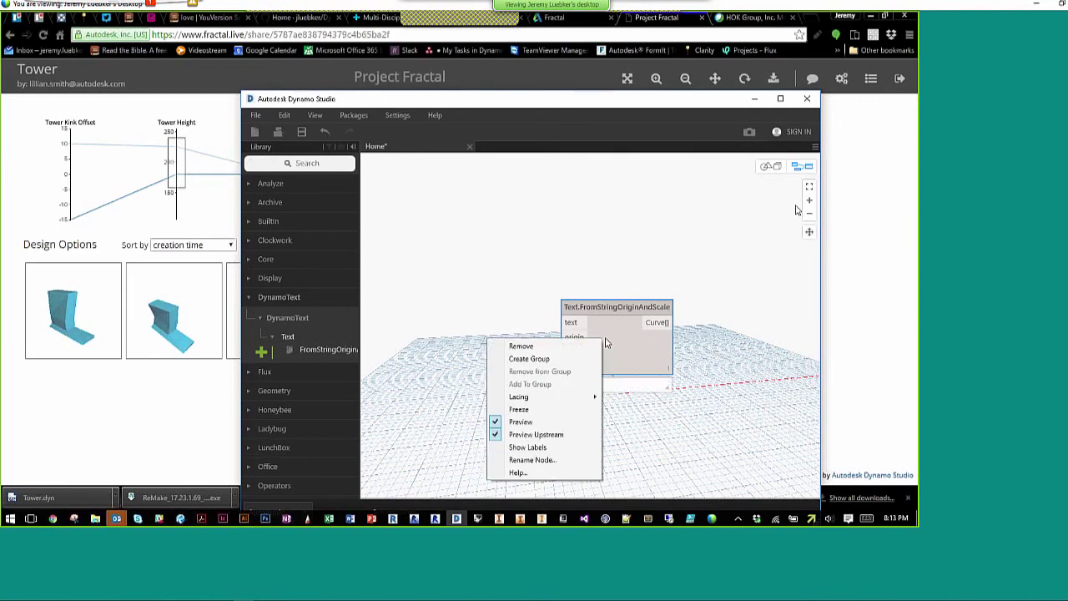
click(510, 288)
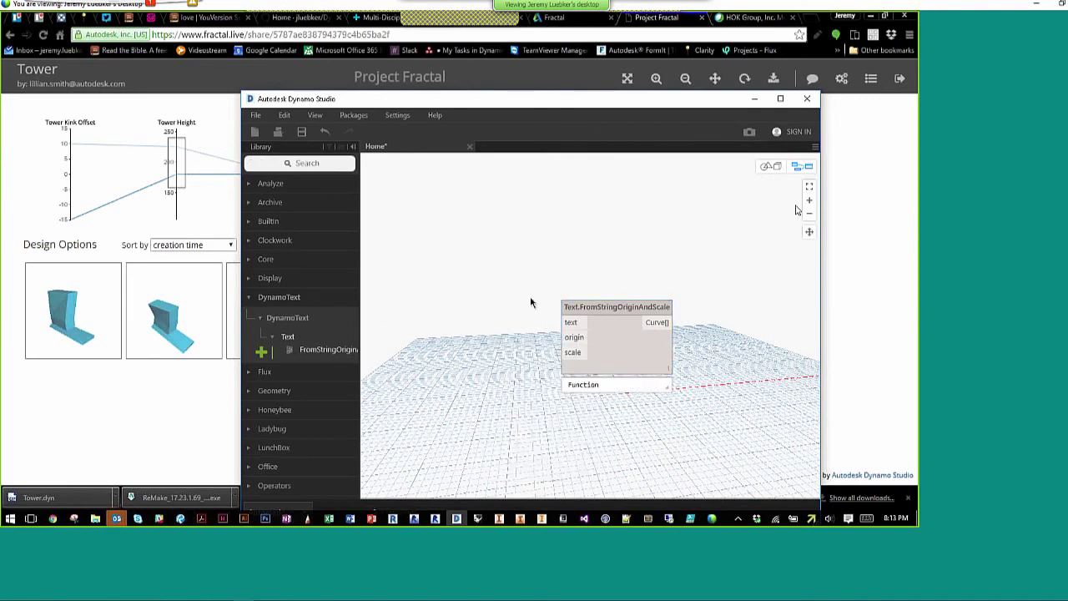
Add a Number Slider node, check its Is Input option, and position it beside the Text.FromStringOriginAndScale node
right_click(460, 315)
text(slider)
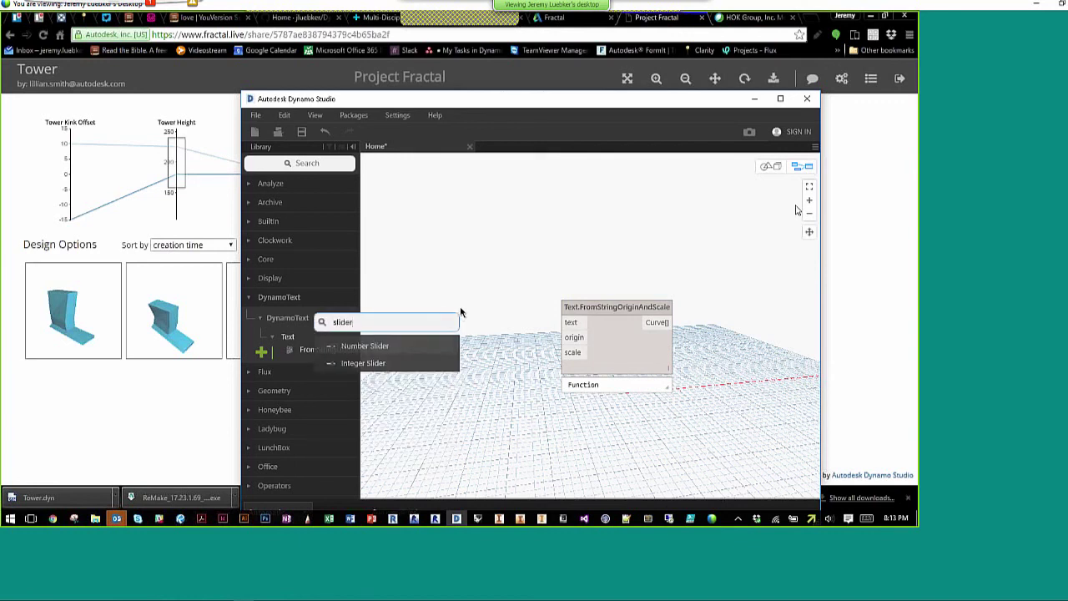
click(409, 347)
right_click(501, 324)
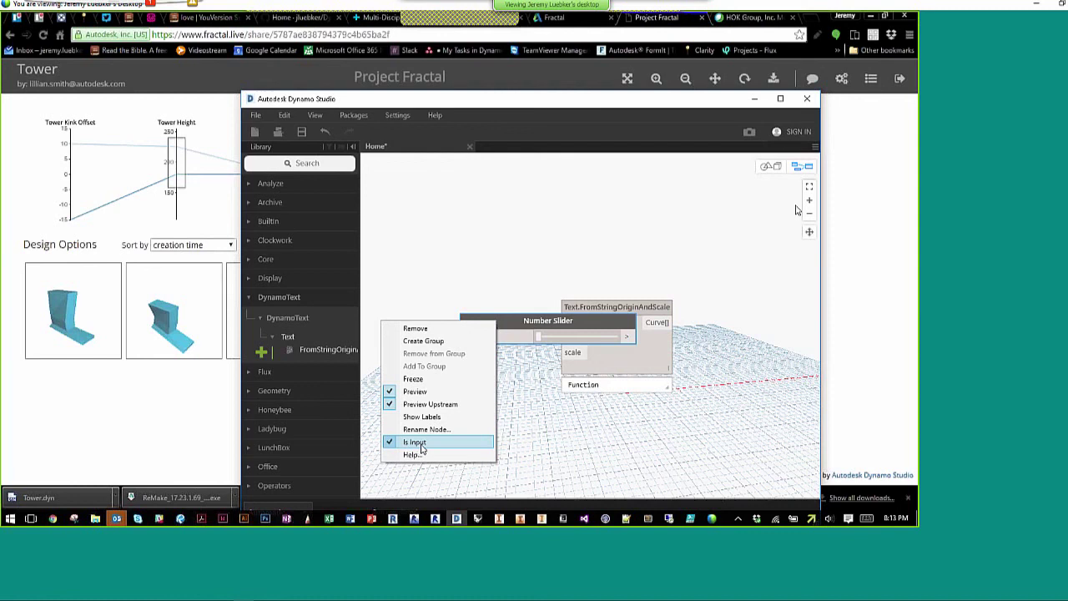
click(559, 326)
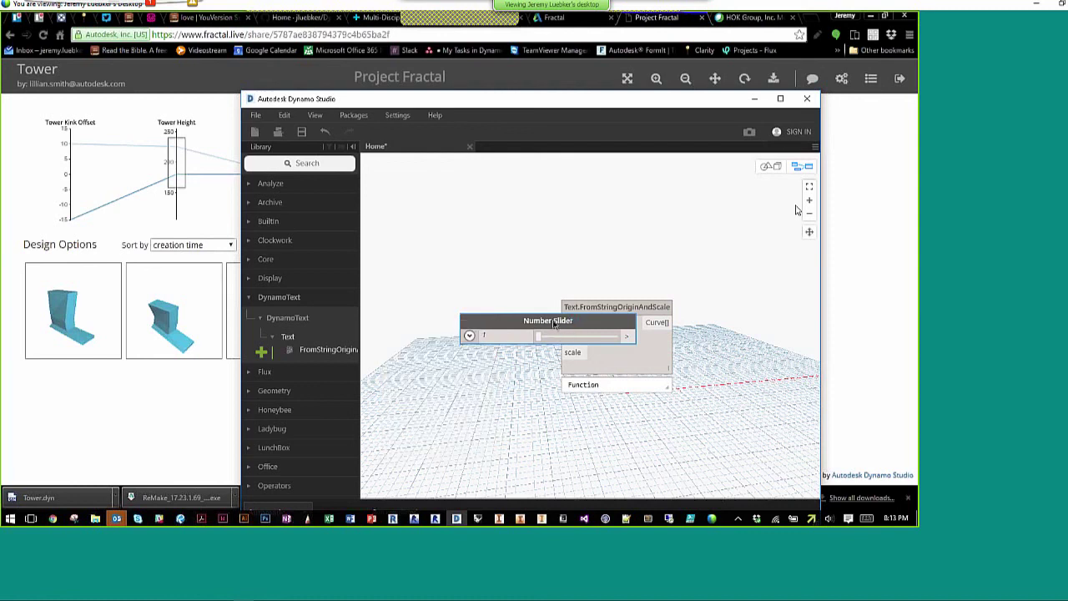
drag(532, 318, 489, 309)
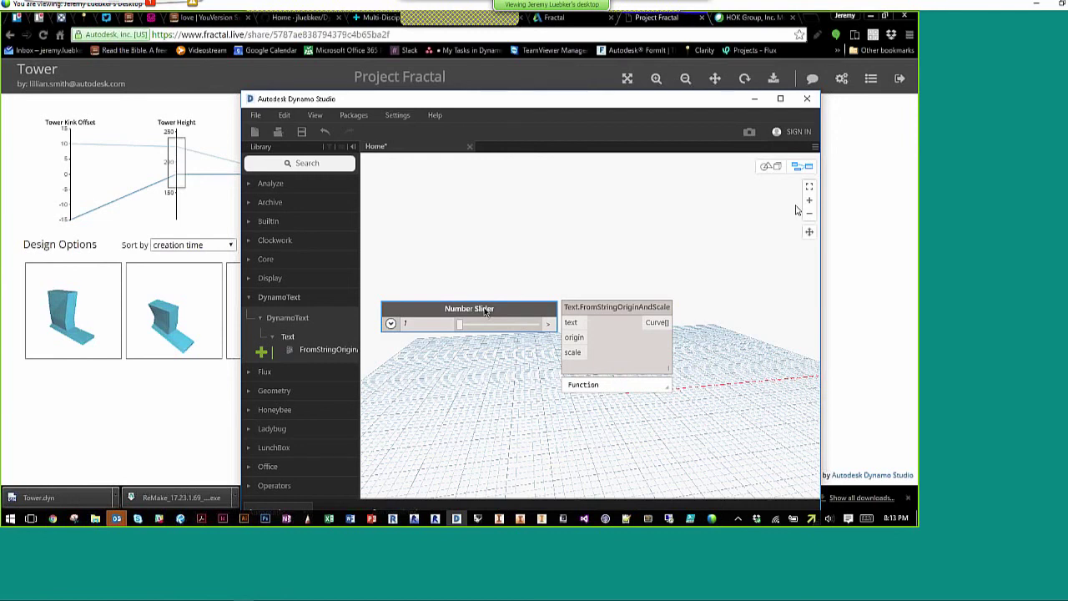
drag(598, 309, 601, 311)
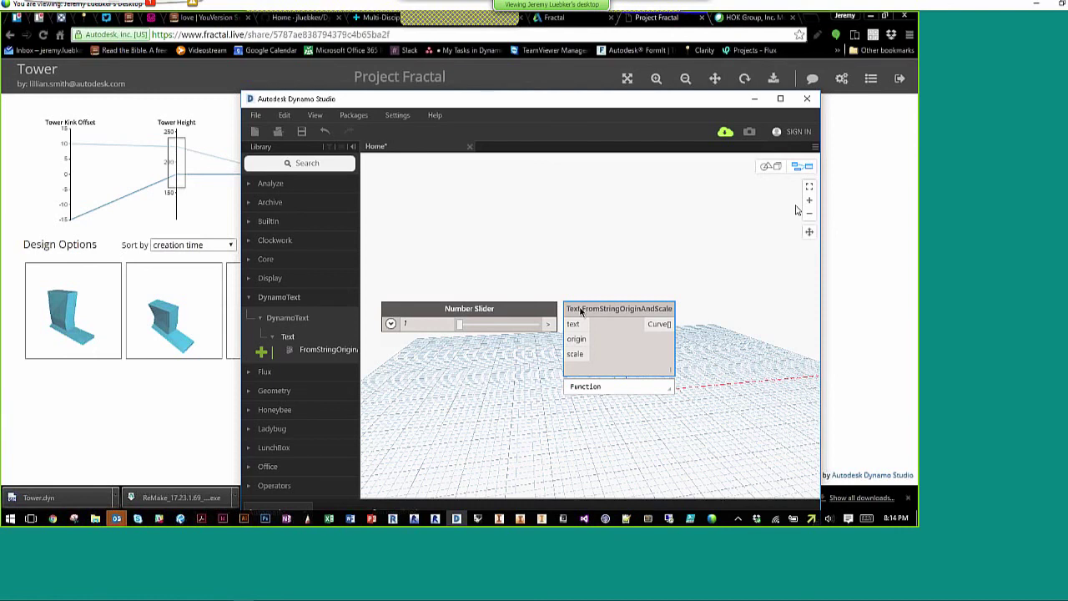
Minimize the File Explorer window and move the Dynamo Studio window clear of the Tower study's controls and options
click(755, 101)
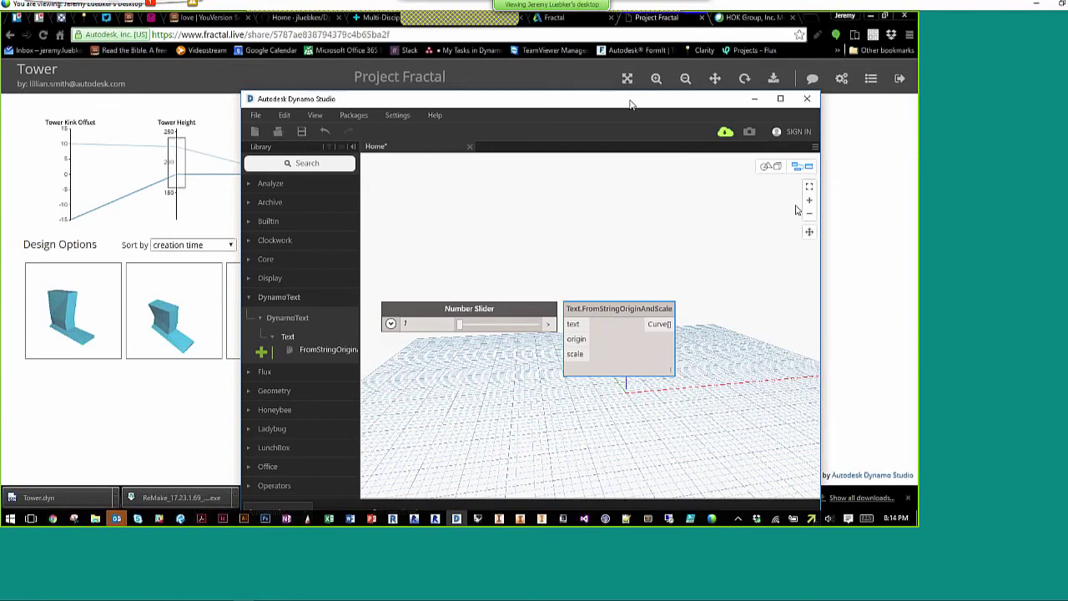
drag(630, 104, 608, 283)
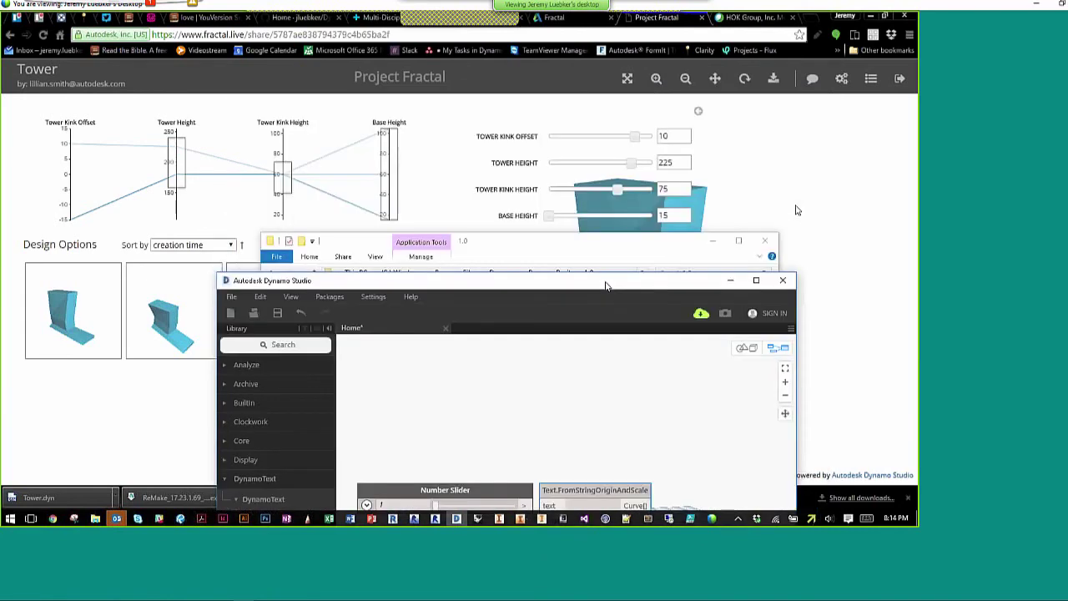
click(712, 241)
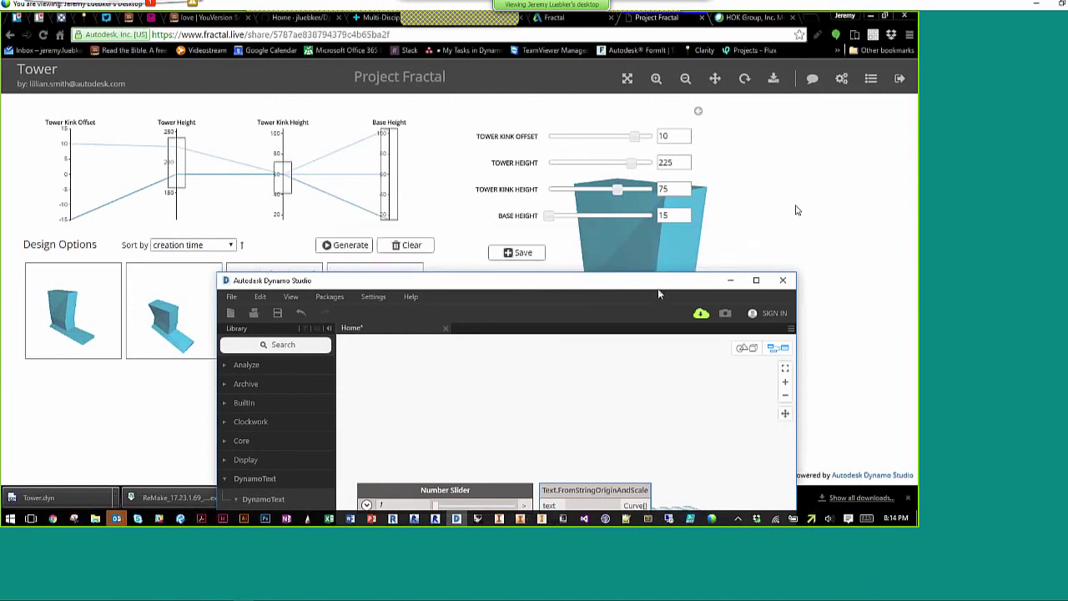
drag(656, 282, 627, 400)
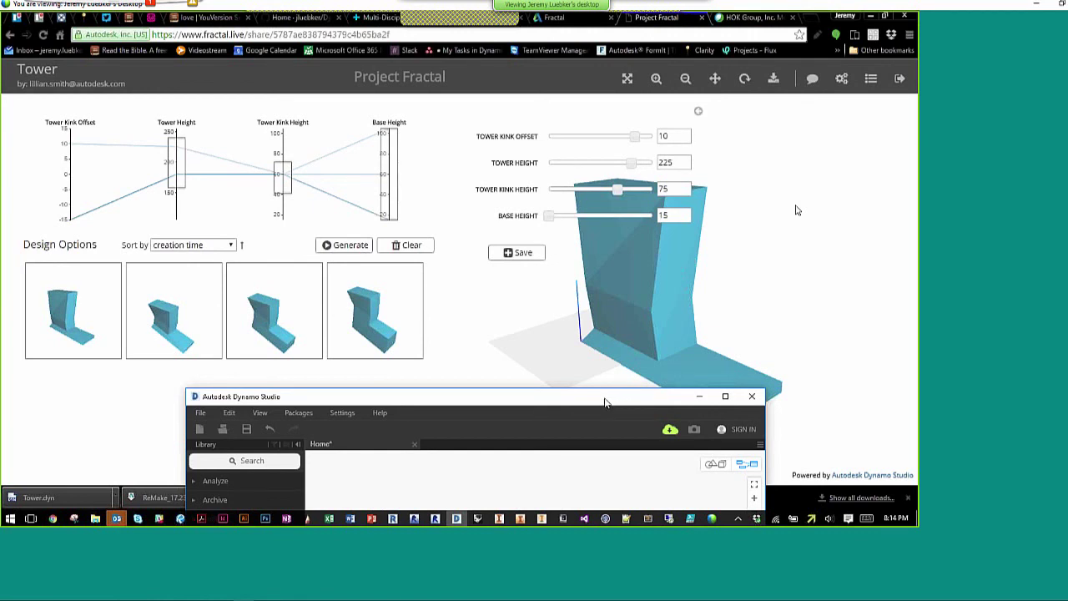
Return to Project Fractal, clear all of the Tower study's design options and set the Base Height to 60
click(415, 253)
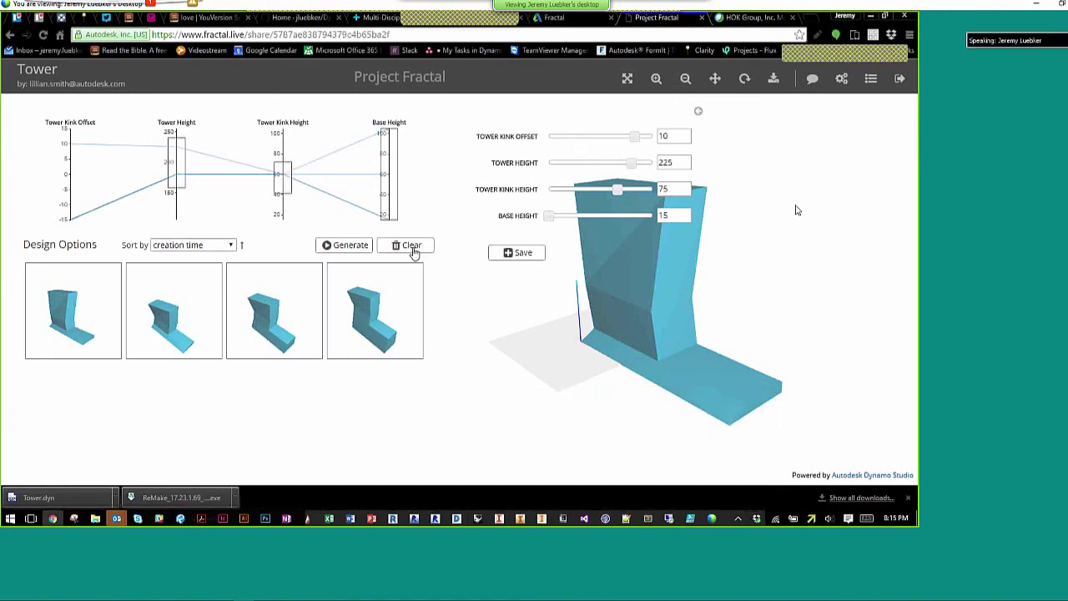
click(422, 248)
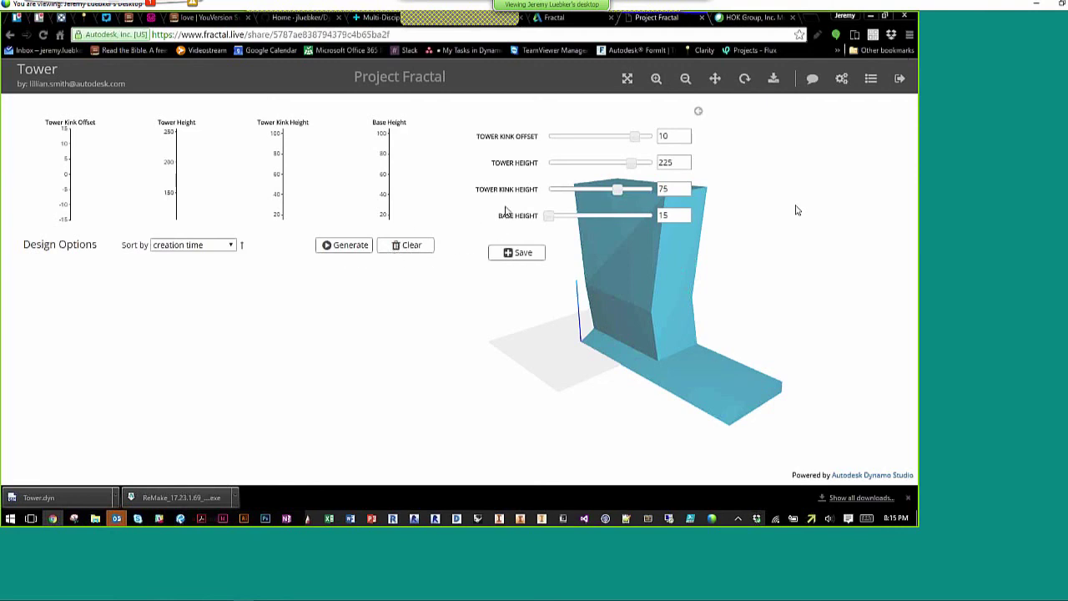
drag(548, 215, 600, 219)
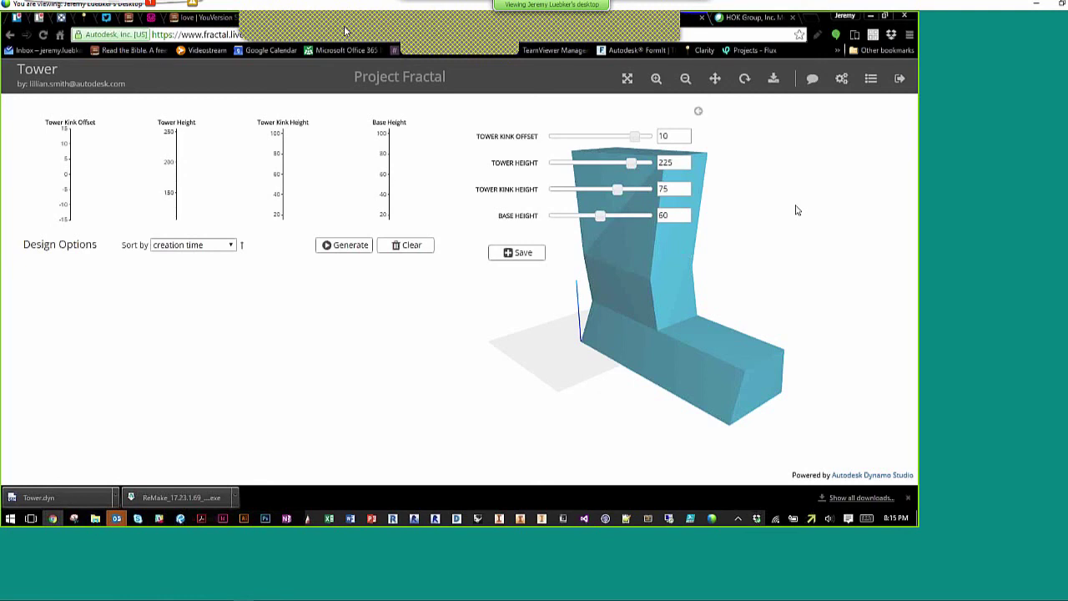
Open the WebEx chat to check the participants' messages, and close it again
mouse_move(552, 5)
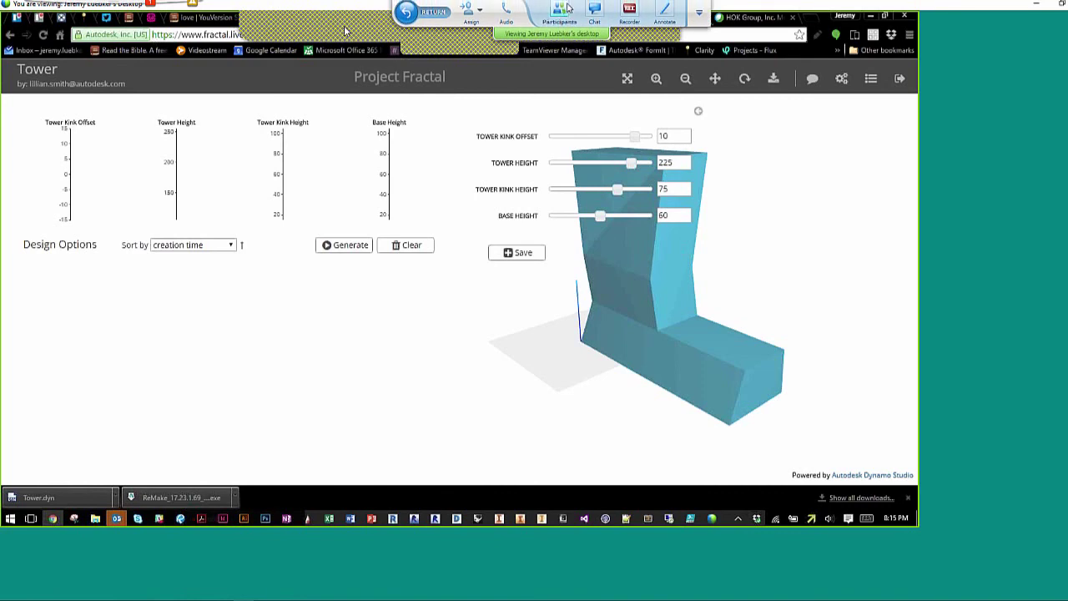
click(594, 10)
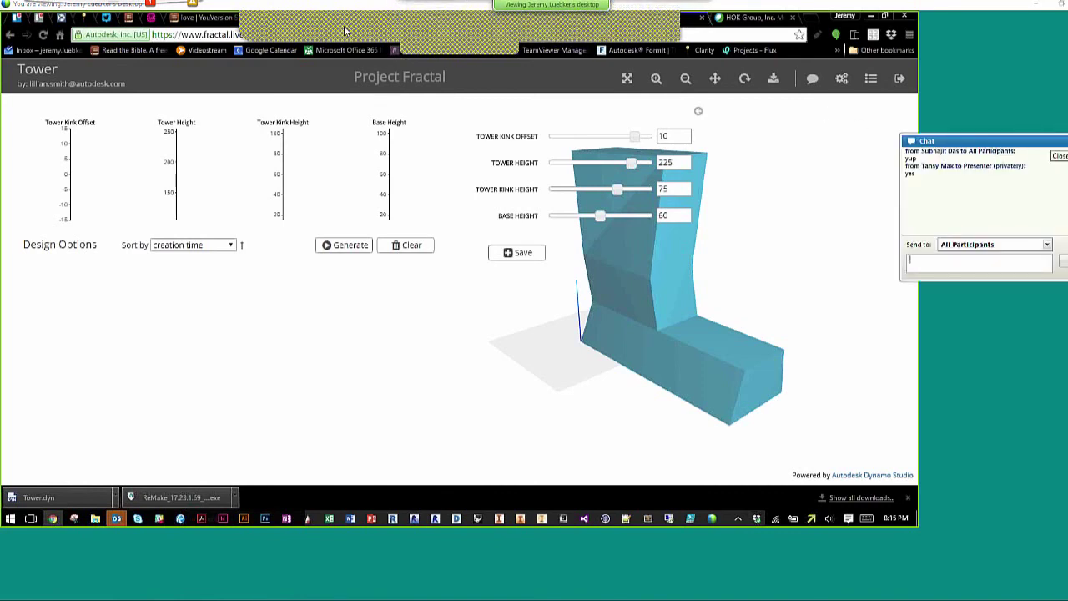
click(1061, 141)
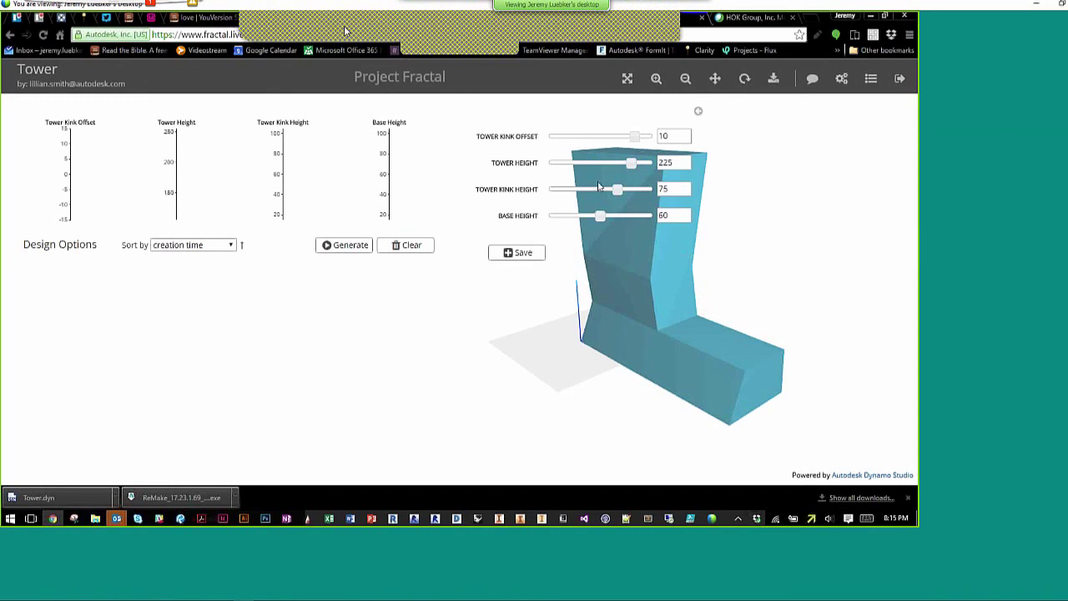